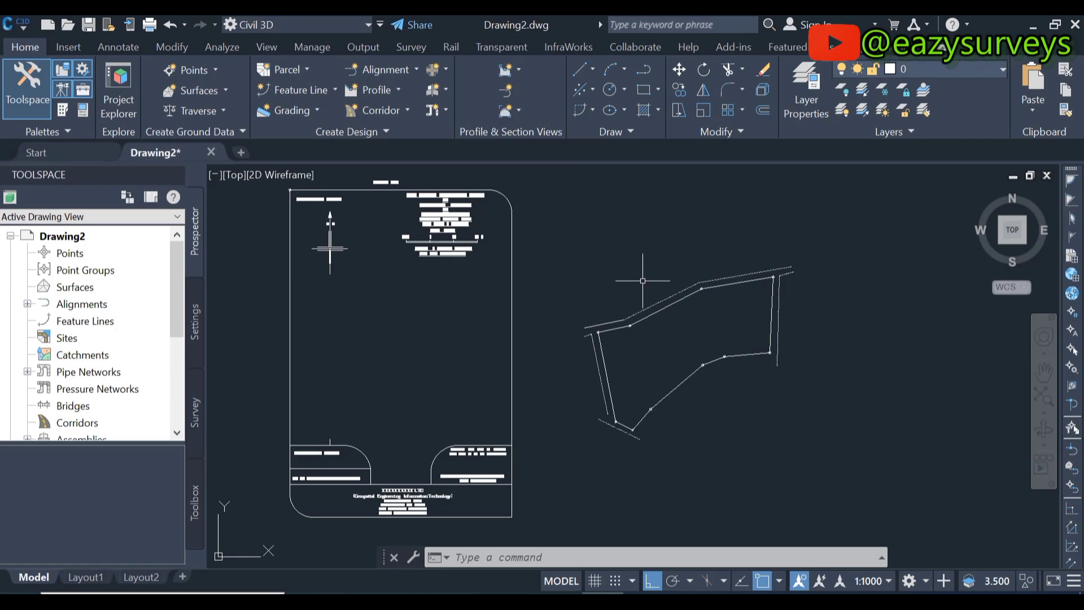
Examine the parcel boundary, its corner points and the surrounding dashed lines beside the survey plan template.
scroll(647, 304, up, 5)
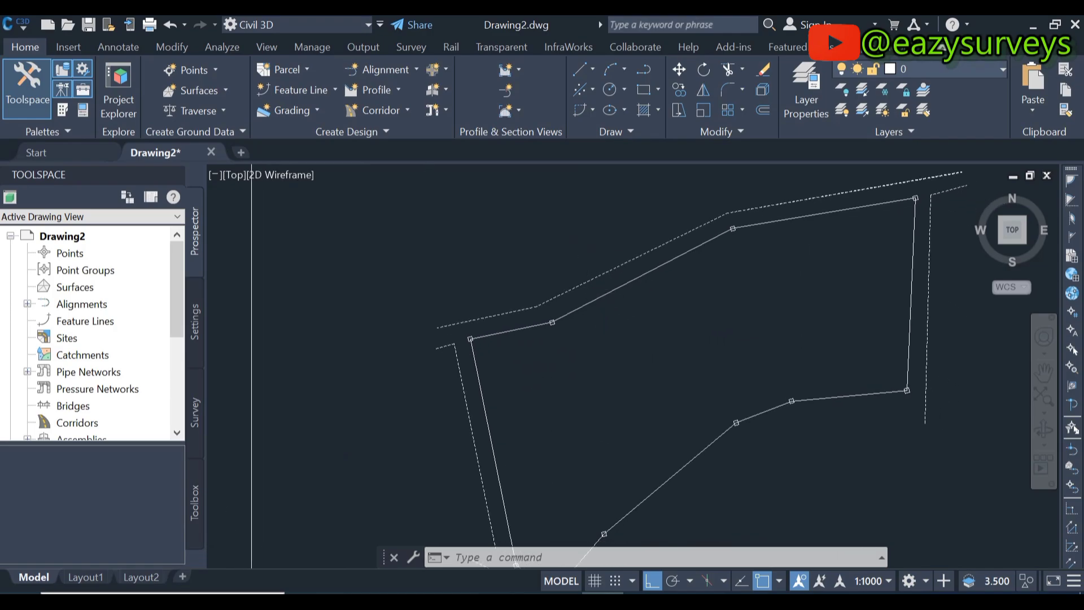
scroll(593, 331, down, 3)
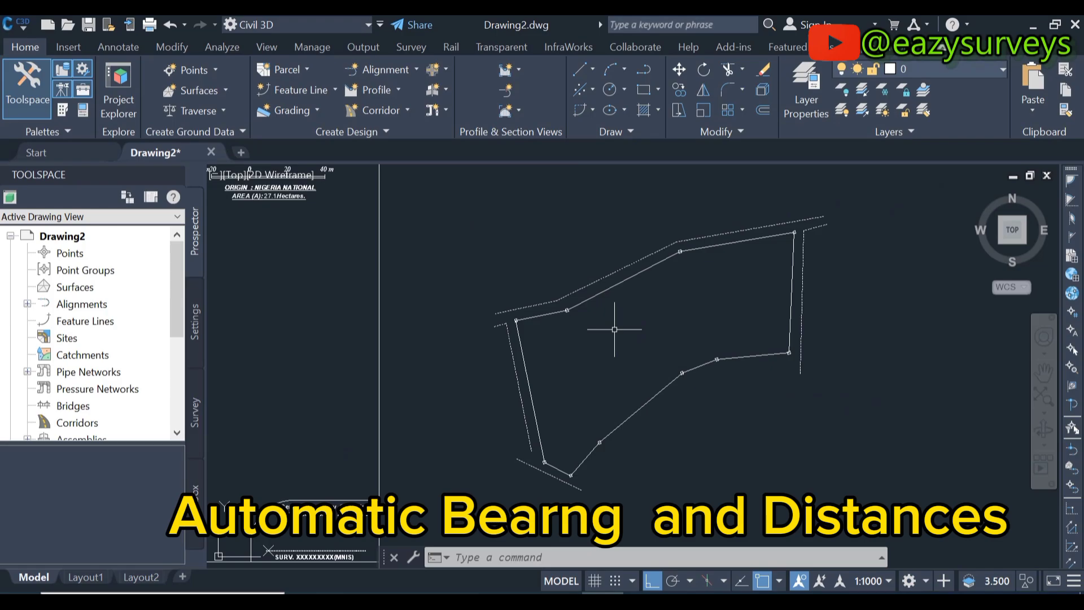
scroll(566, 310, up, 5)
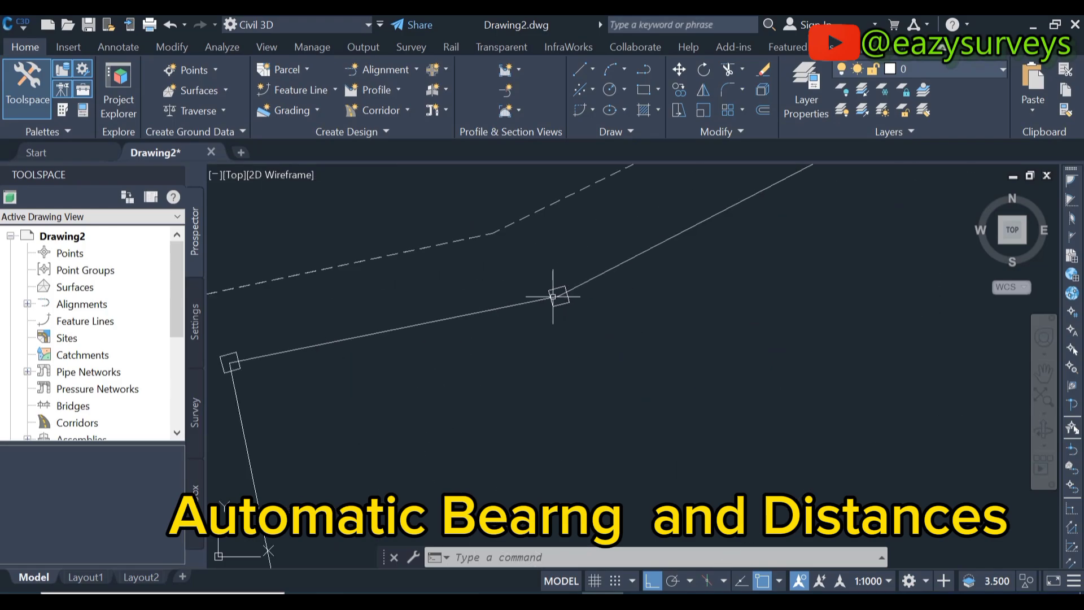
scroll(556, 290, down, 2)
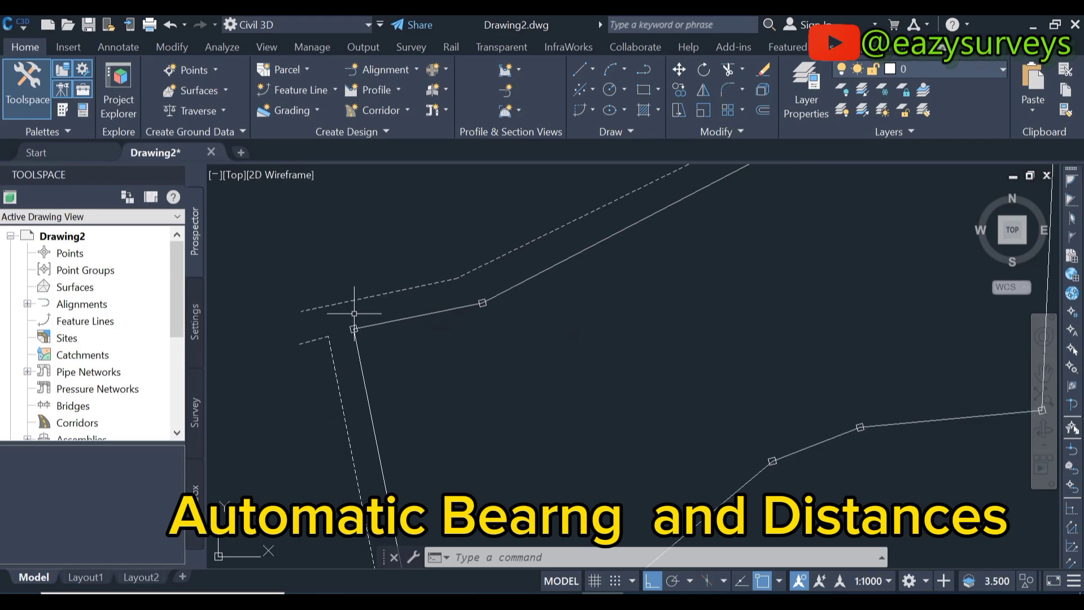
scroll(351, 327, down, 2)
scroll(371, 334, up, 4)
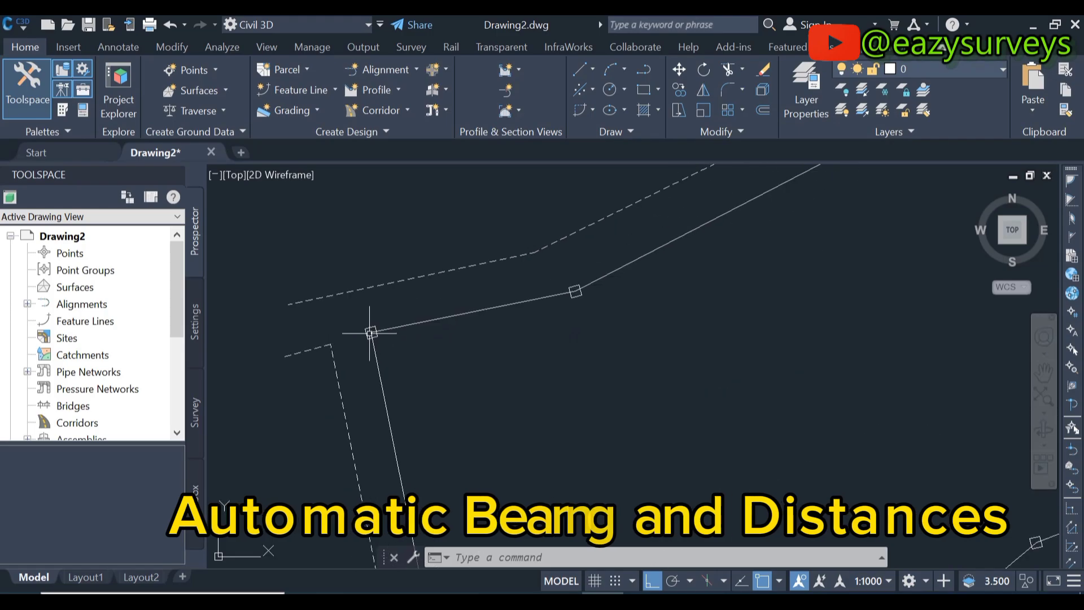
scroll(370, 332, down, 2)
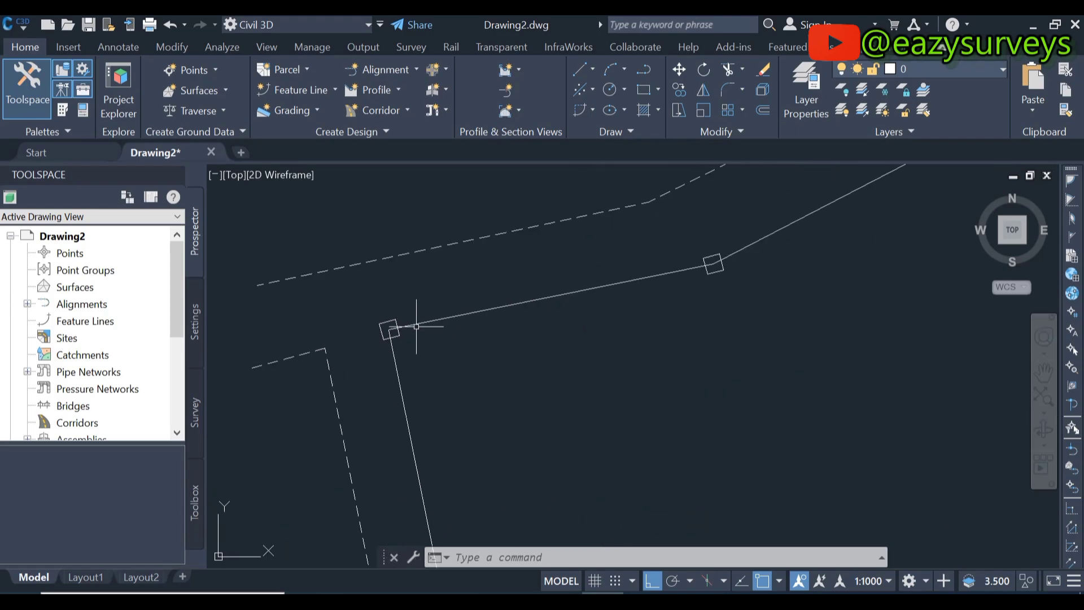
click(431, 317)
scroll(434, 320, down, 1)
scroll(433, 316, down, 3)
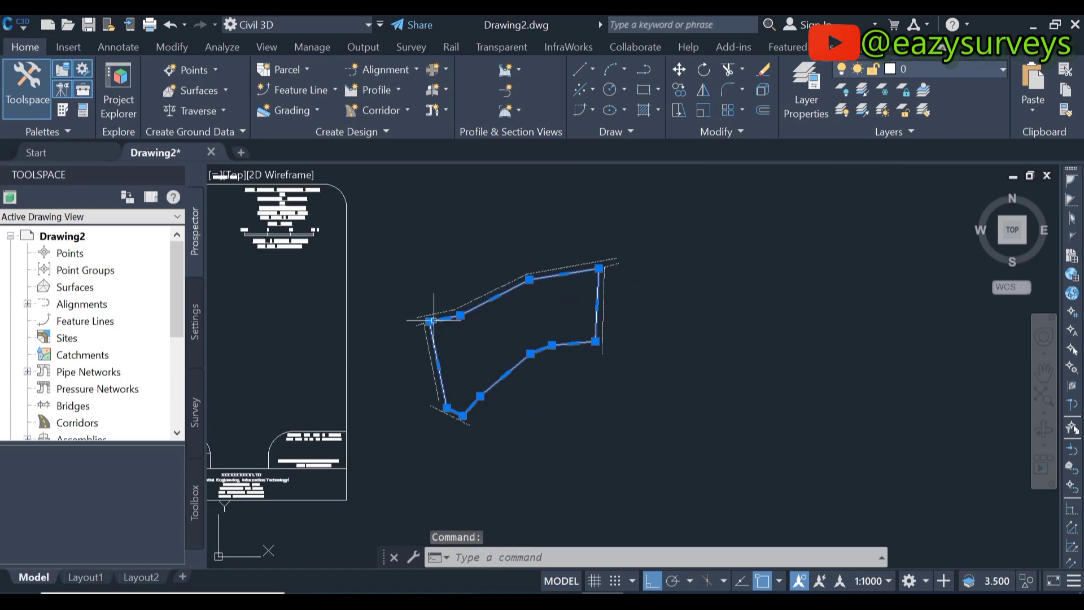
scroll(435, 310, up, 5)
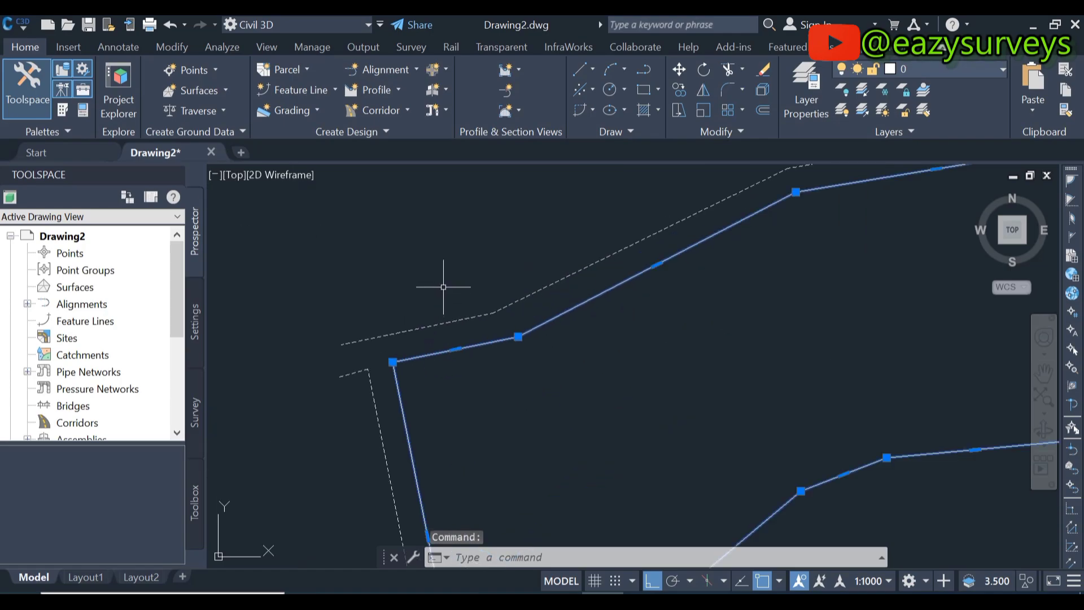
scroll(443, 286, down, 2)
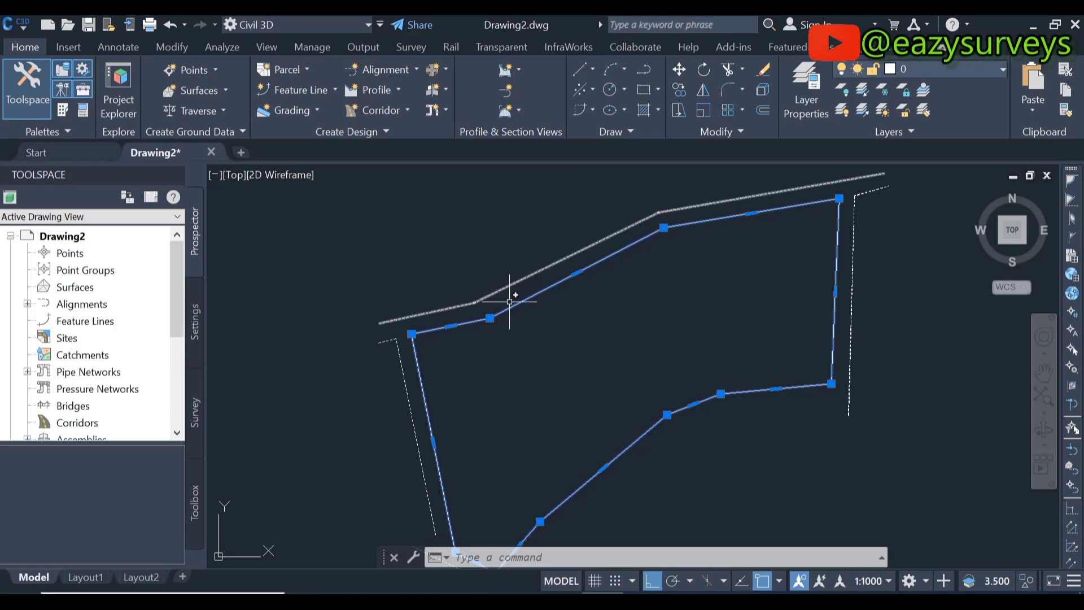
scroll(518, 330, down, 5)
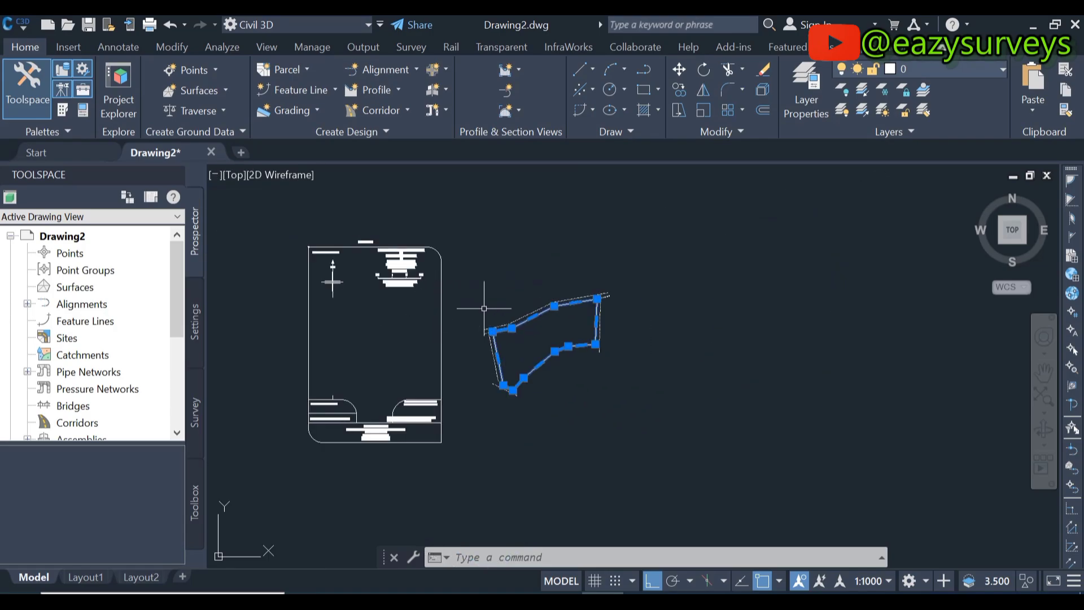
scroll(496, 296, up, 5)
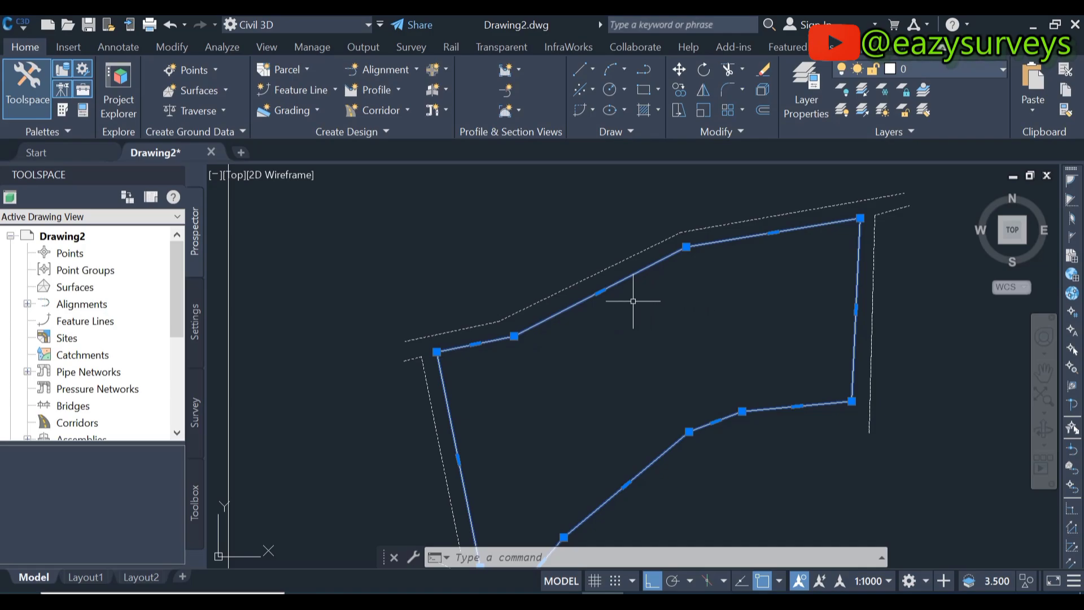
key(Escape)
scroll(435, 341, up, 6)
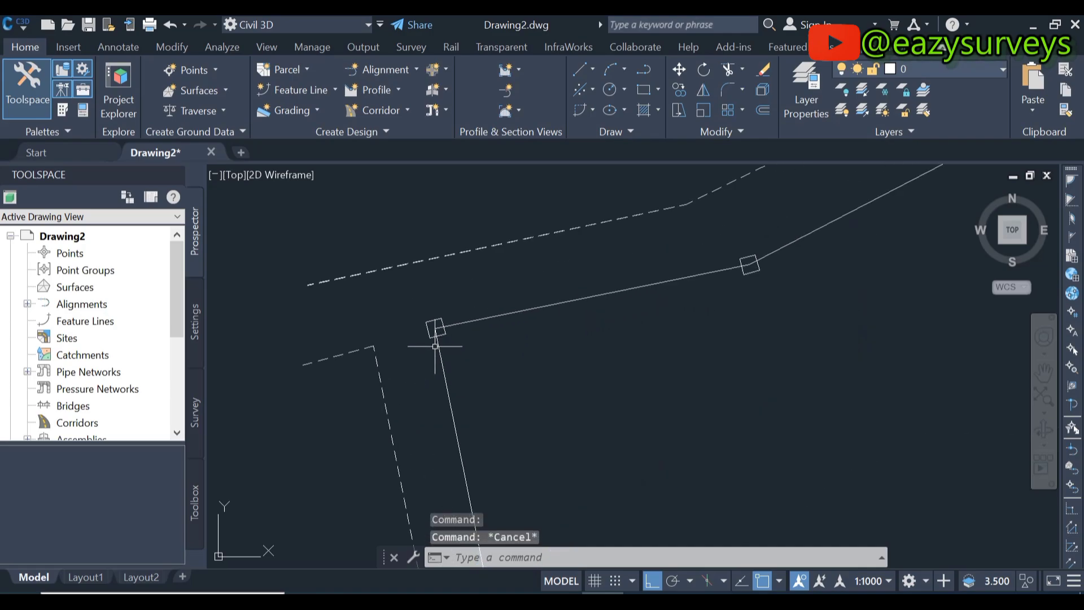
scroll(435, 339, down, 5)
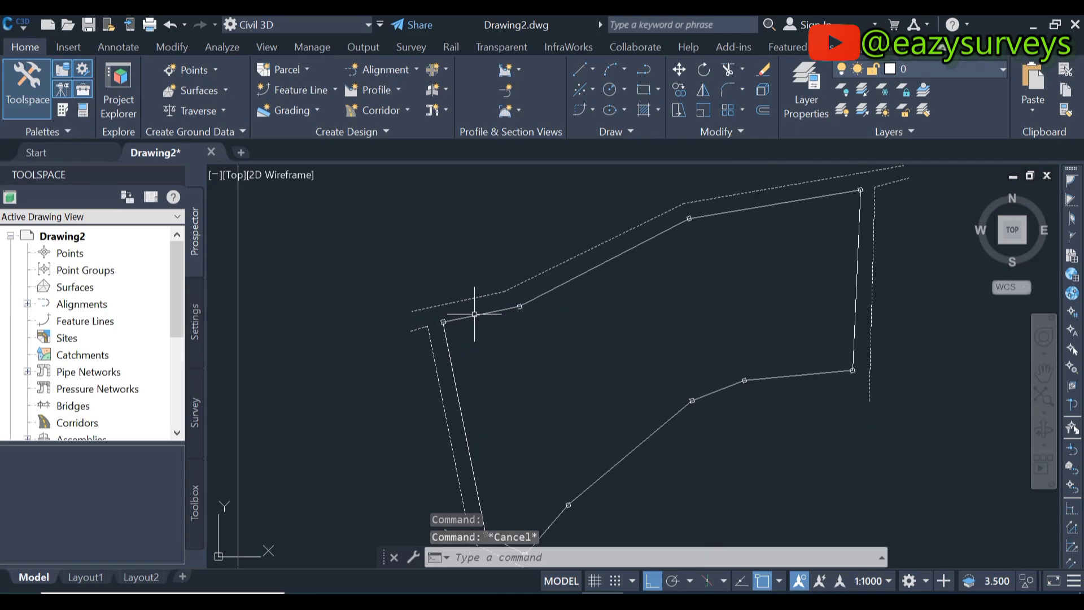
mouse_move(436, 314)
middle_down()
mouse_move(496, 331)
mouse_move(522, 302)
middle_up()
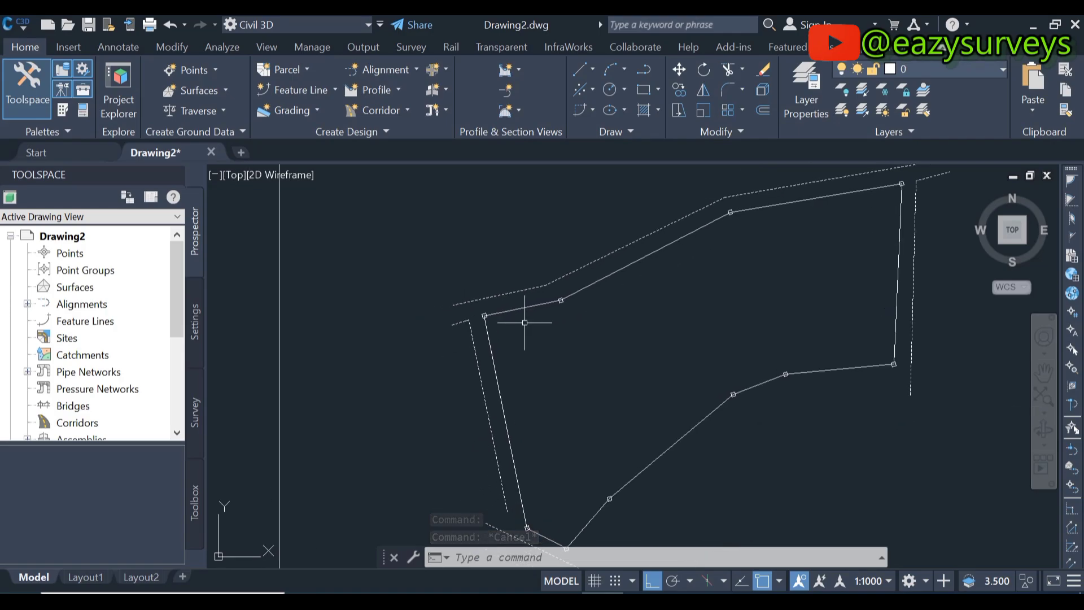
scroll(524, 322, down, 2)
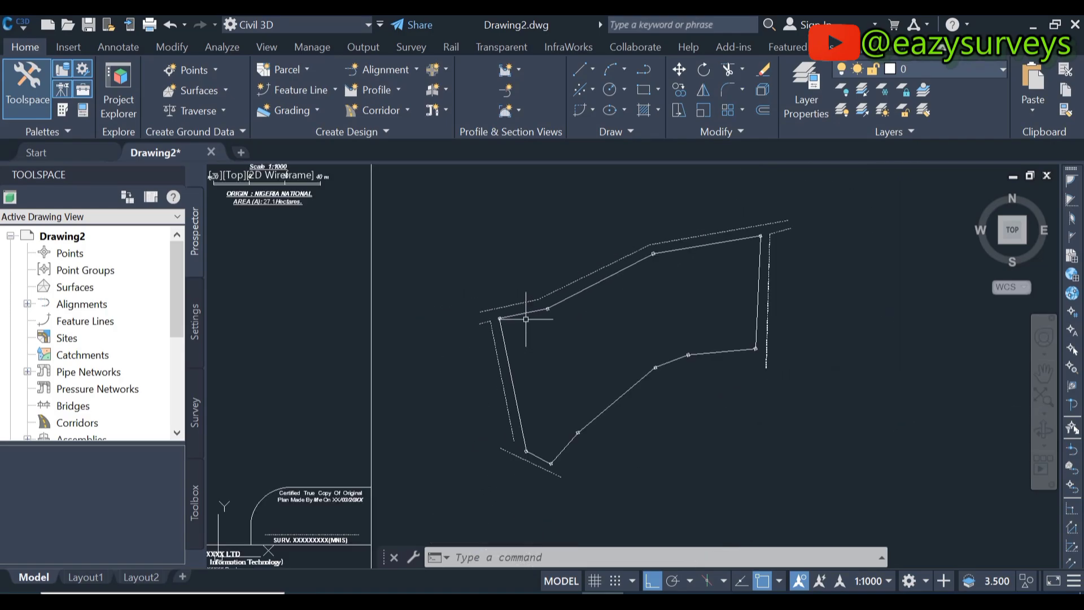
Add bearing and distance labels to all segments of the parcel with the parcel Multiple Segments labelling command.
click(118, 48)
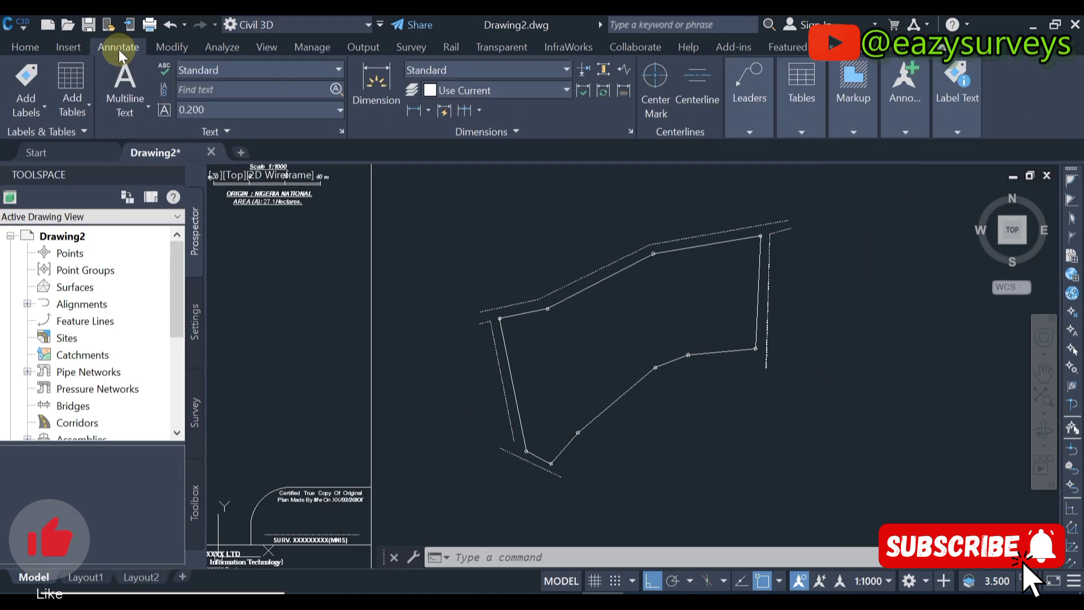
click(39, 116)
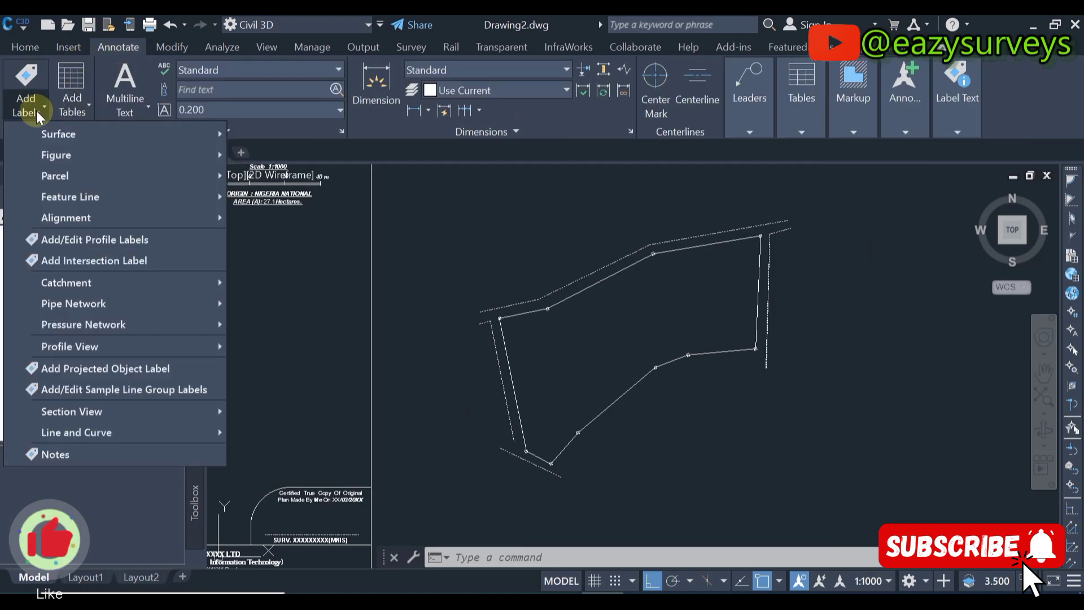
mouse_move(72, 182)
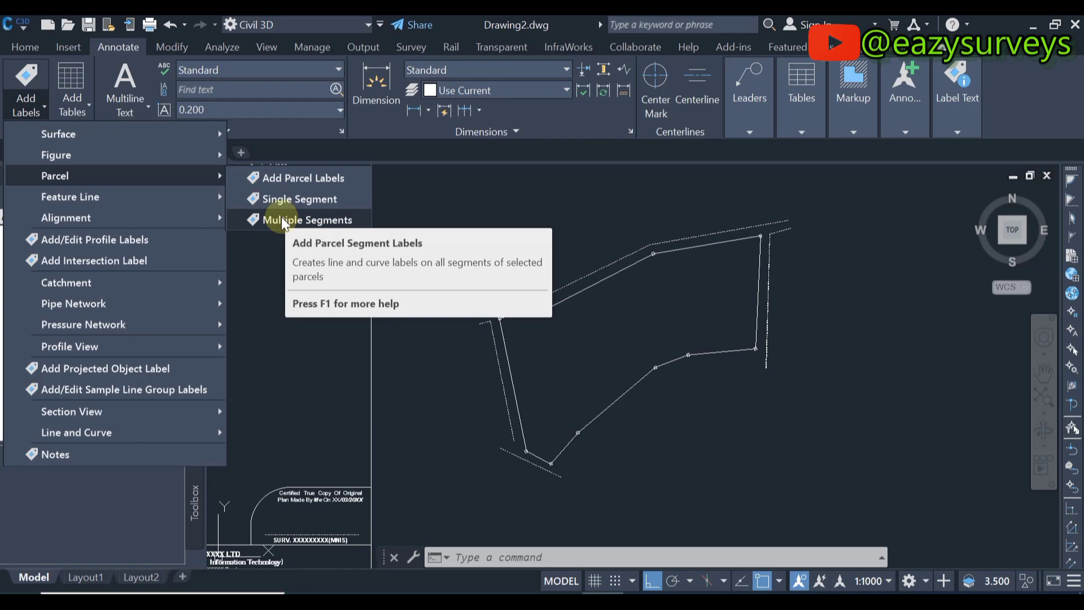
click(281, 217)
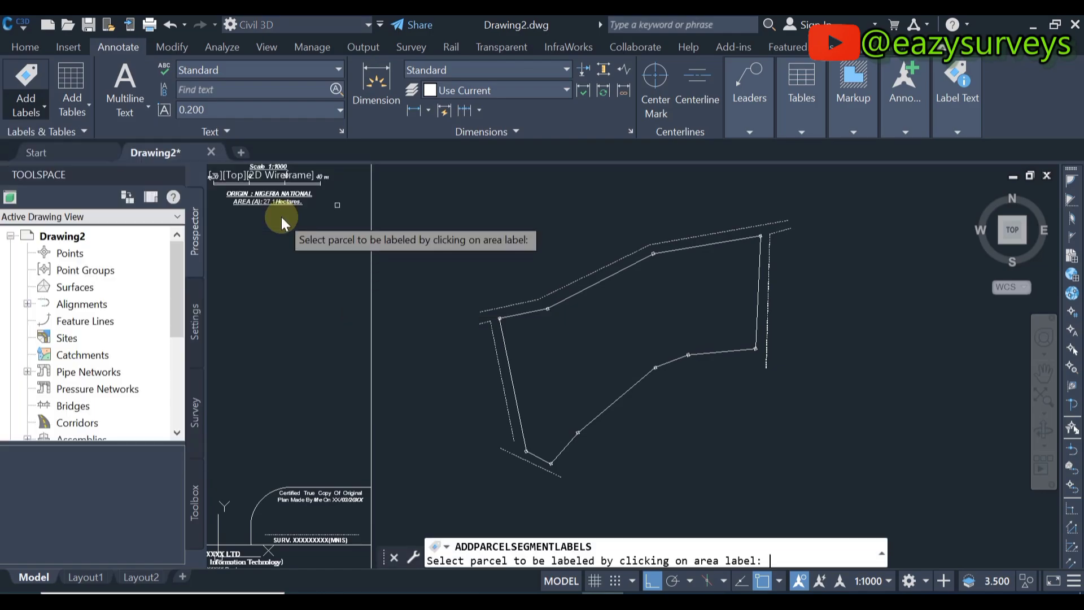
click(604, 280)
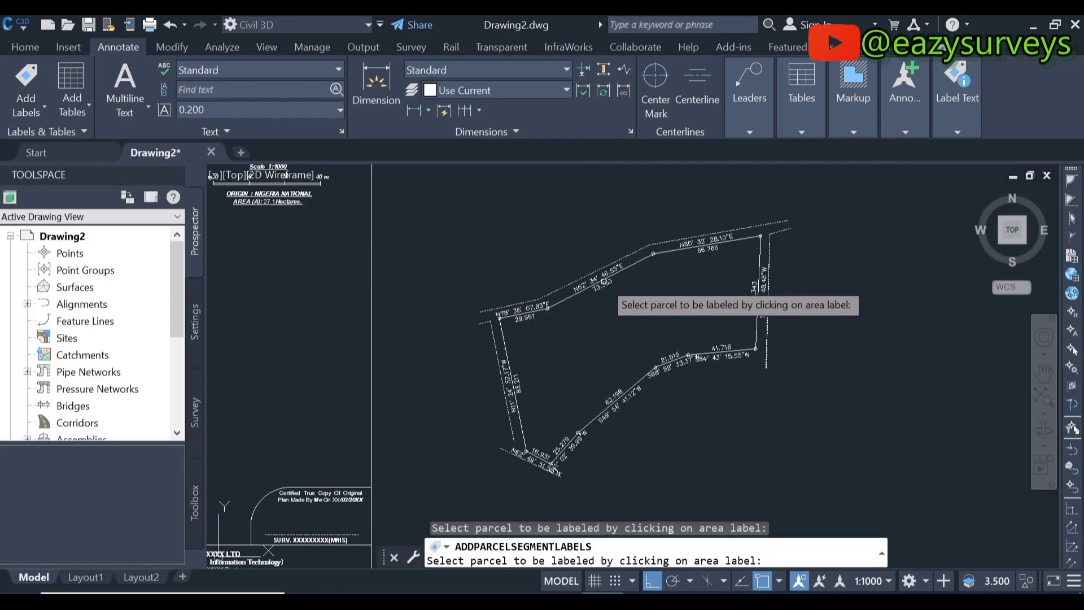
scroll(512, 302, up, 6)
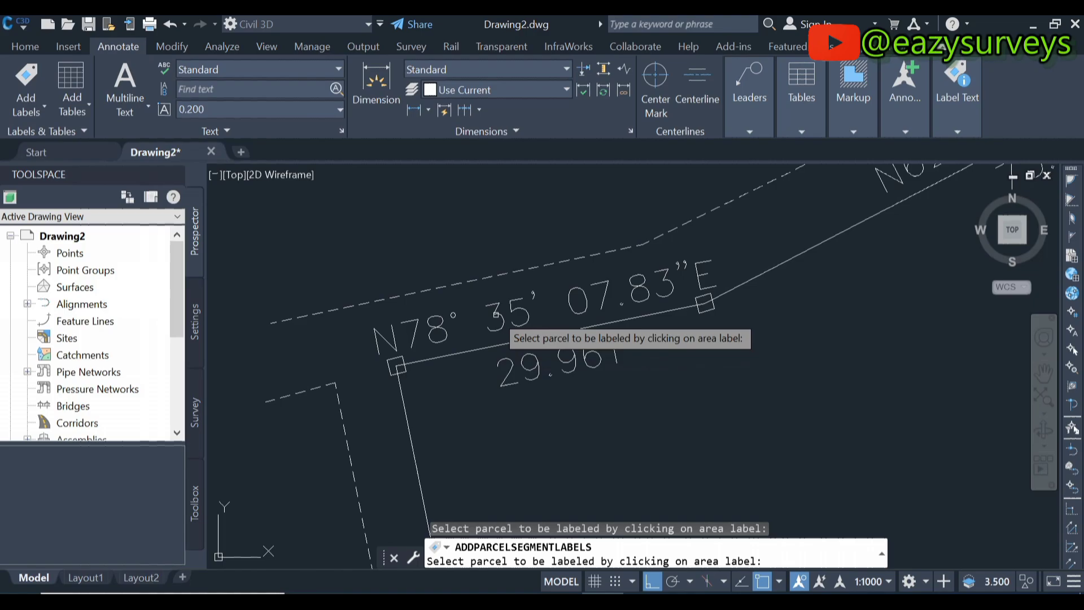
key(Escape)
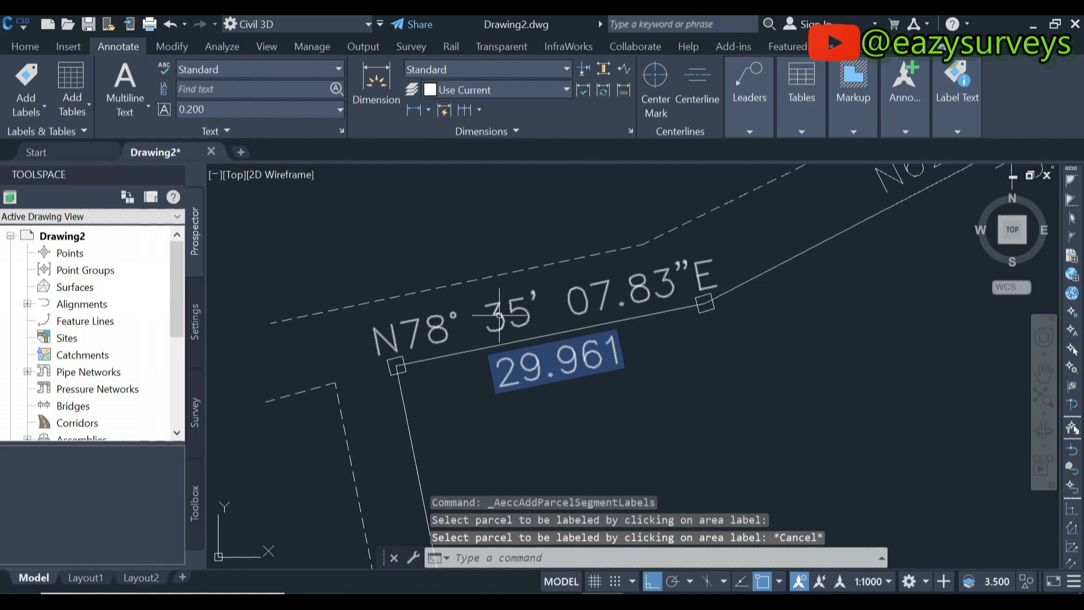
Open the Bearing over Distance style of the label on the parcel's short northwest segment for editing.
click(499, 315)
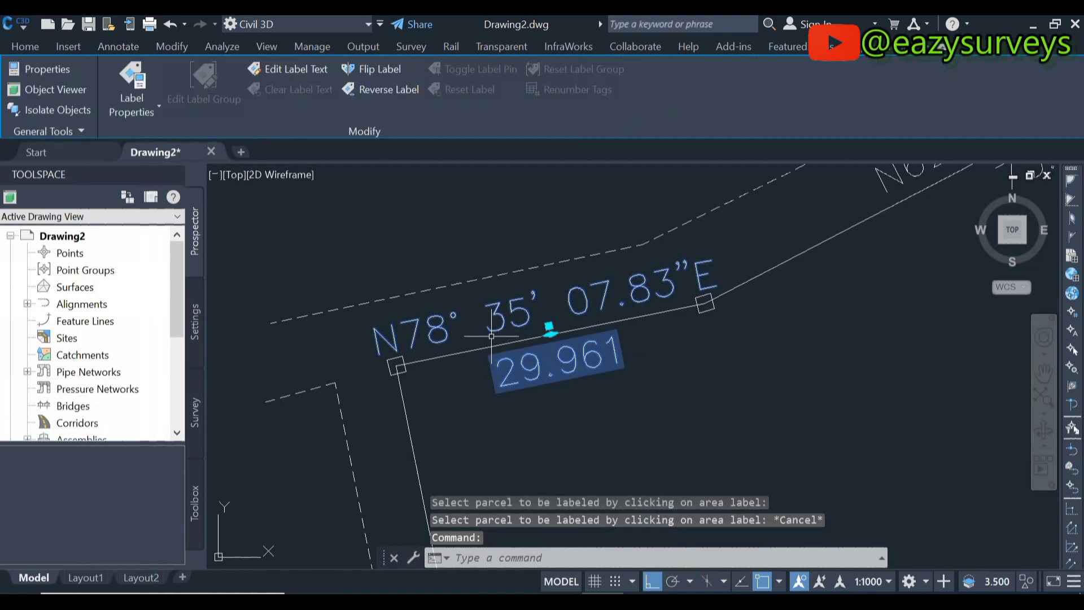
click(144, 108)
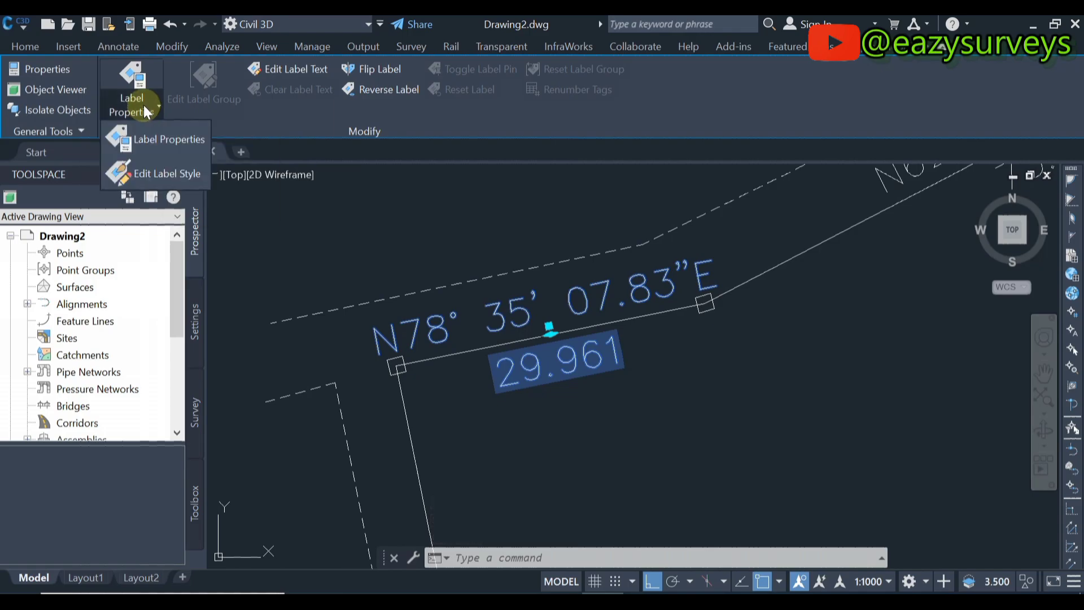
click(168, 173)
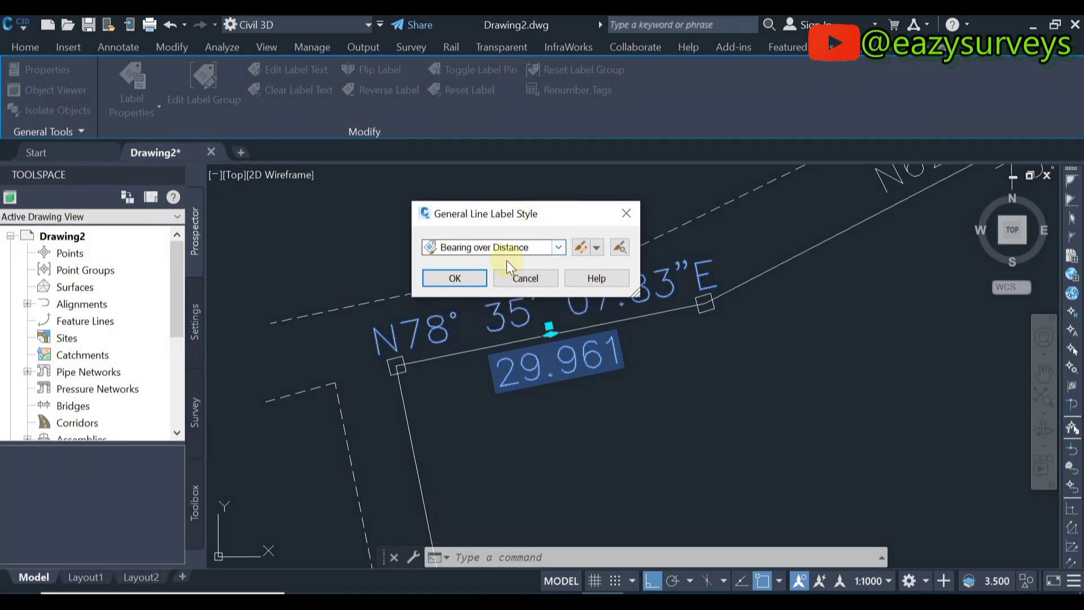
click(558, 249)
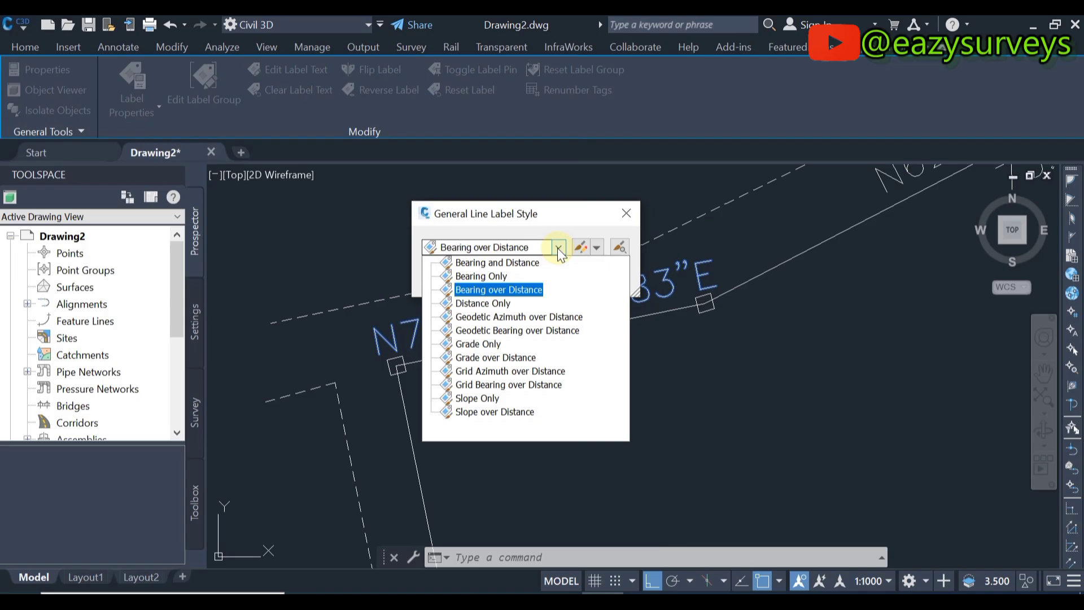
click(492, 289)
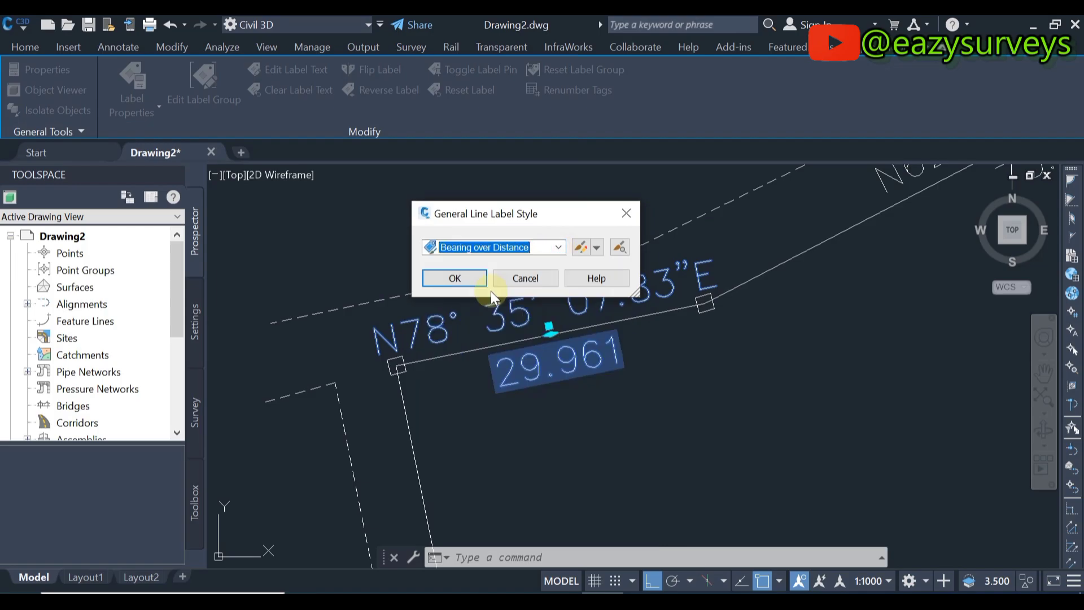
click(582, 248)
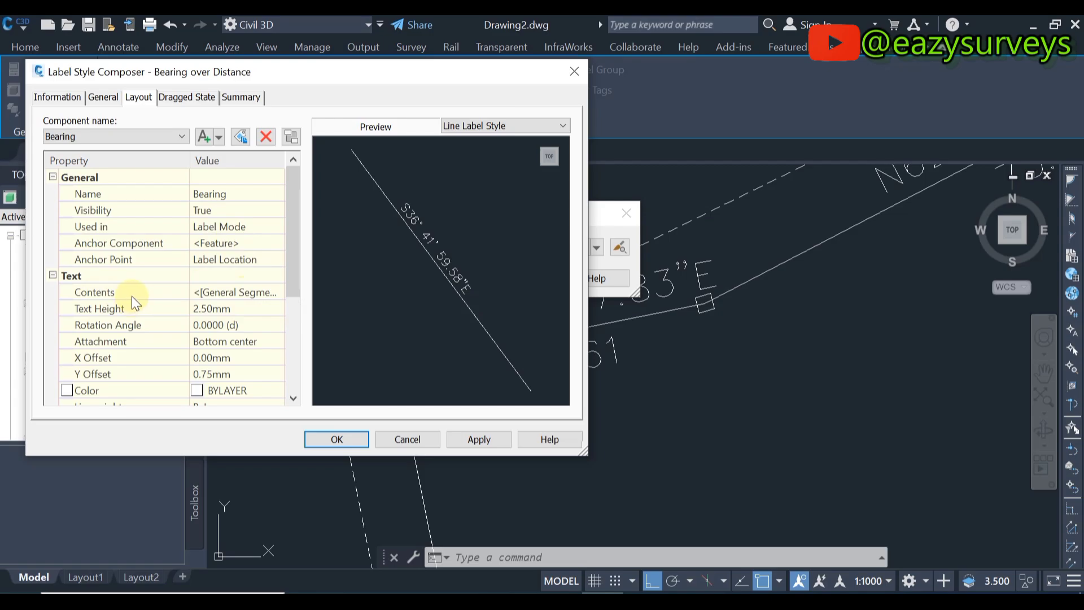
In the Bearing component's contents, set General Segment Direction to the DD° MM' SS.SS" (spaced) format and the North Azimuth measurement type.
click(195, 293)
click(276, 291)
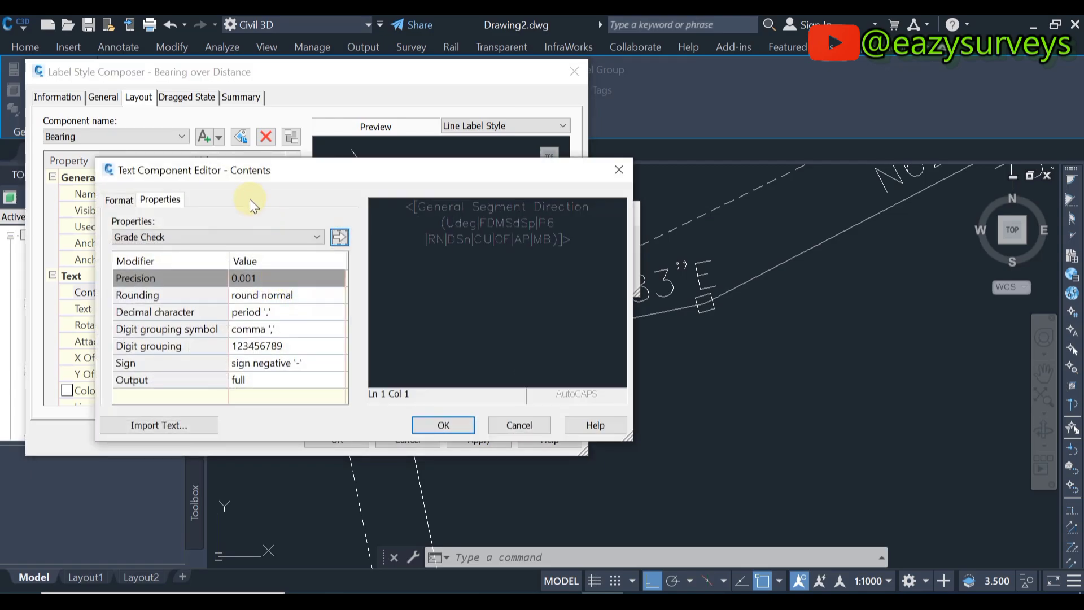
drag(581, 248, 408, 209)
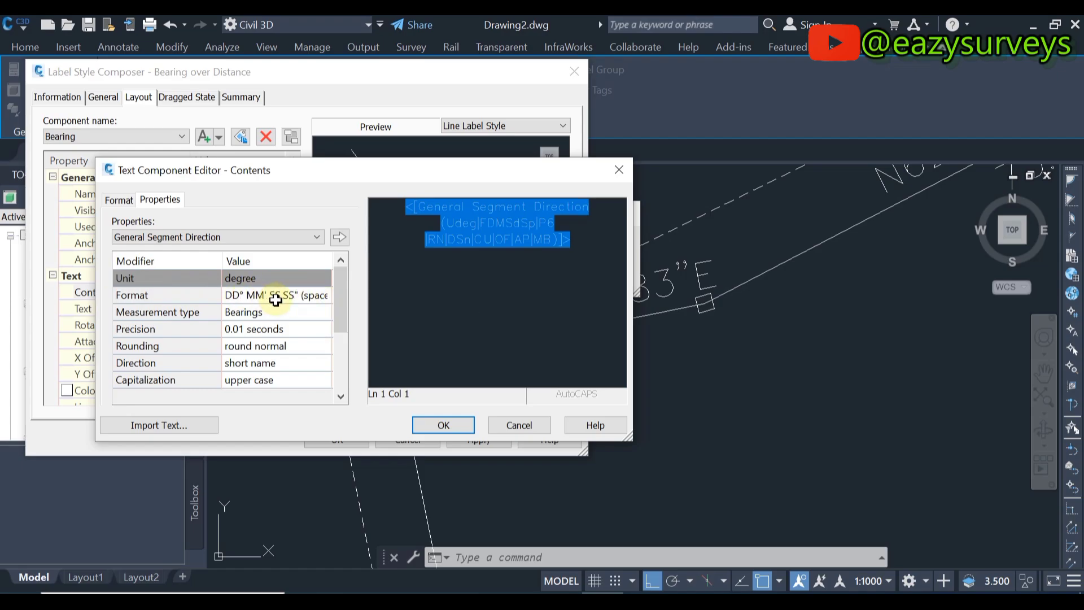
click(252, 294)
click(269, 293)
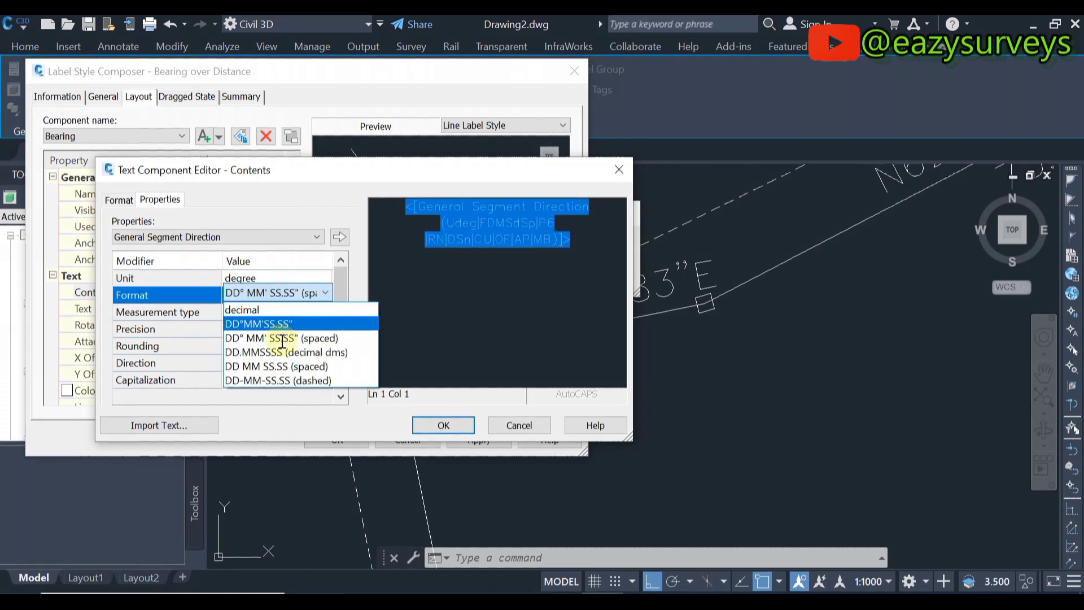
click(311, 338)
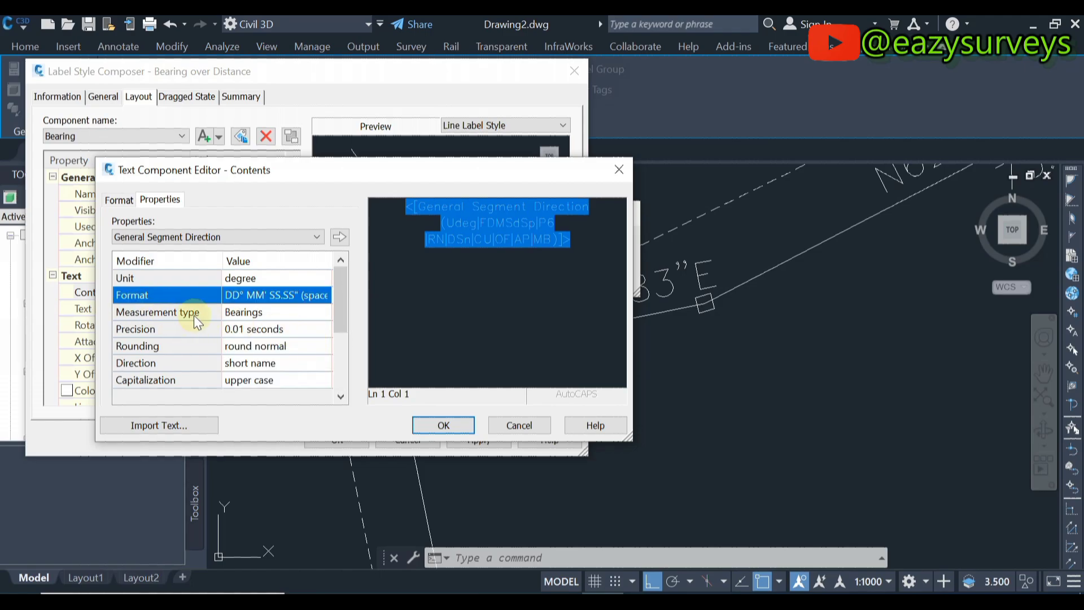
click(276, 315)
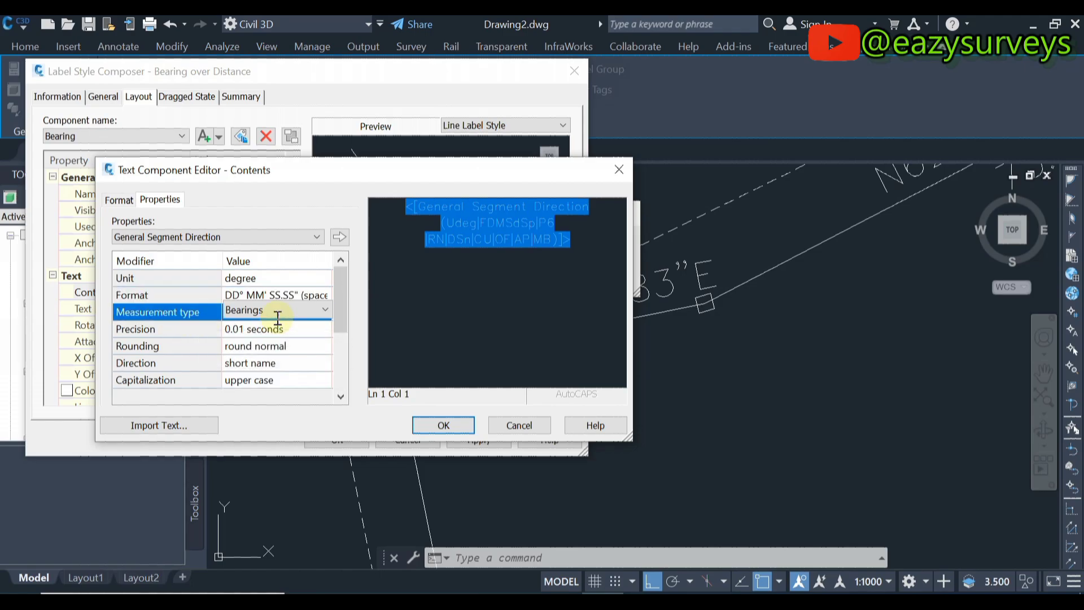
click(277, 312)
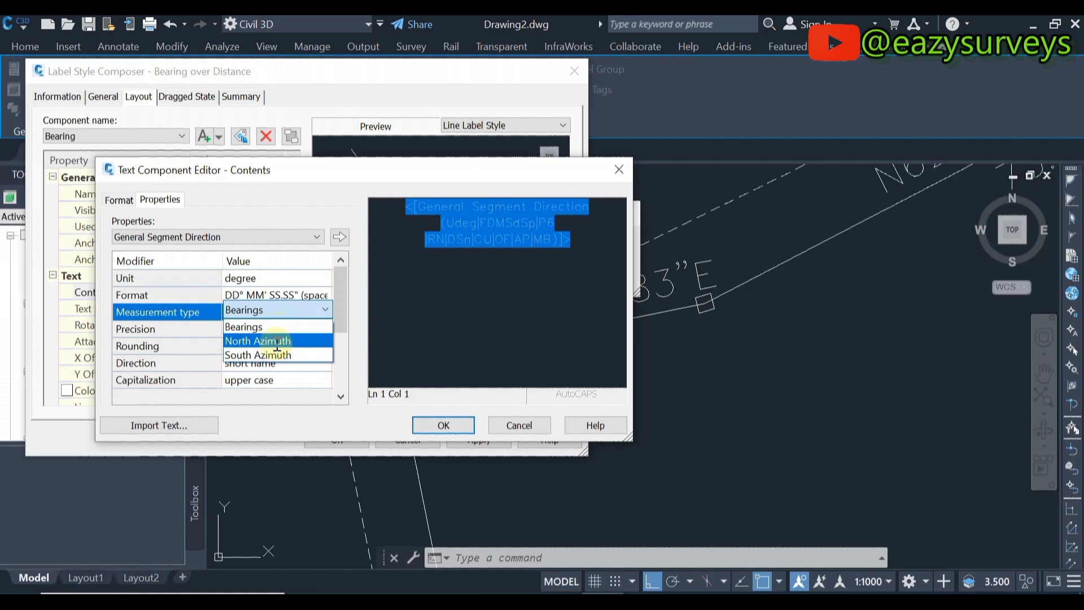
click(277, 341)
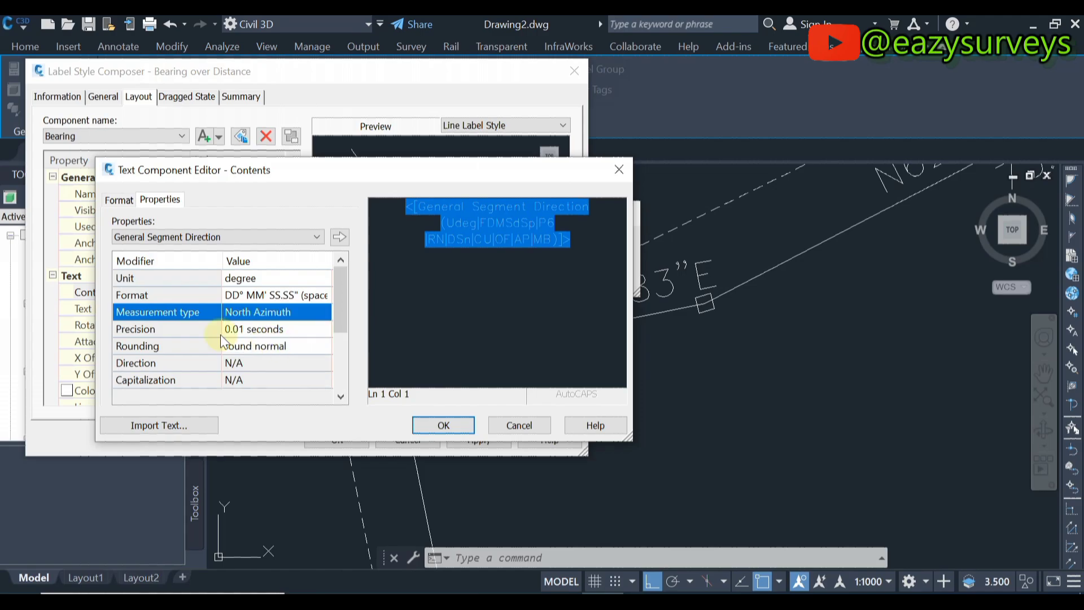
Set the precision of General Segment Direction to whole minutes and update the Bearing component's text with it.
click(270, 330)
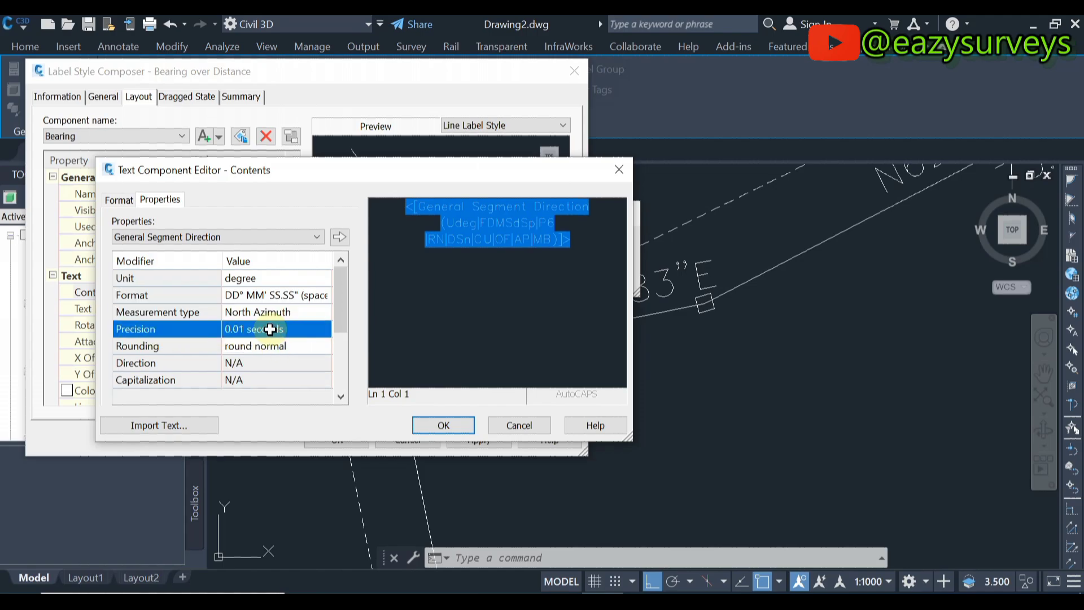
click(270, 329)
click(260, 374)
click(342, 239)
Format the Bearing component's text in Times New Roman with the colour Red and accept the contents.
click(119, 200)
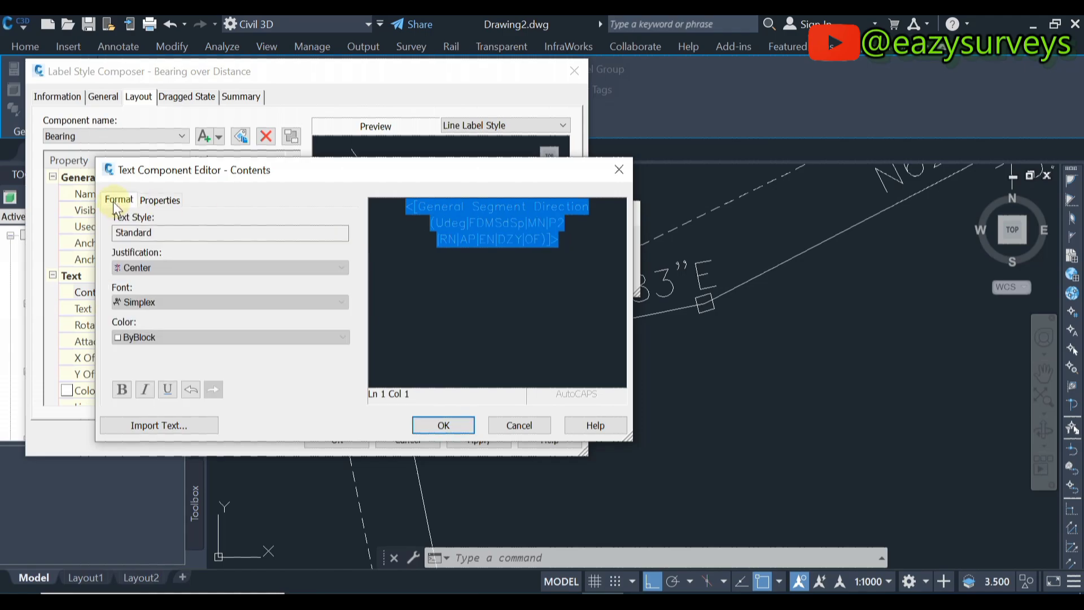
click(153, 303)
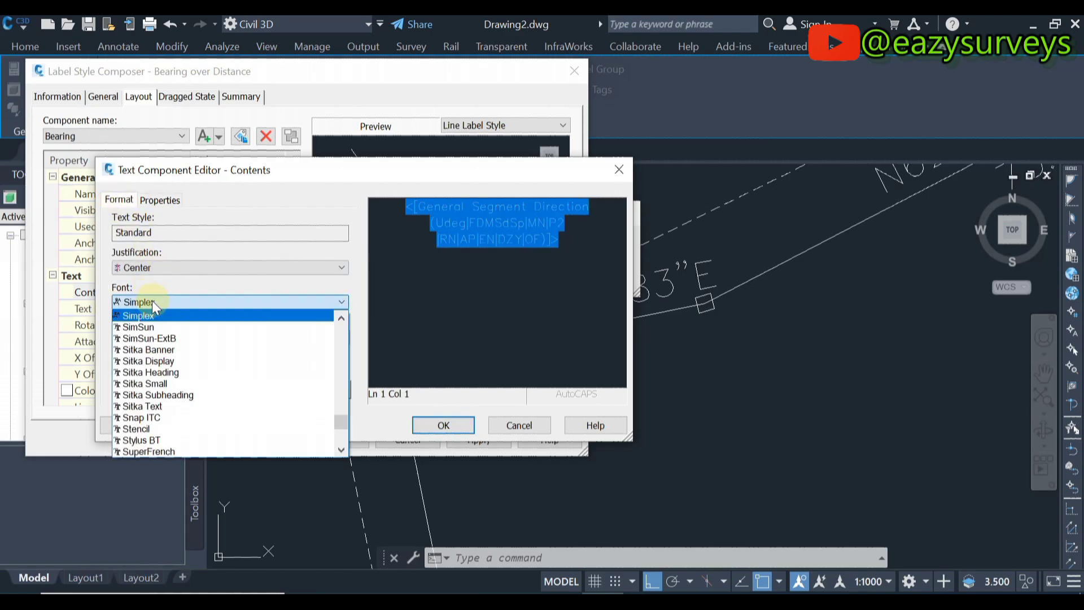
key(t)
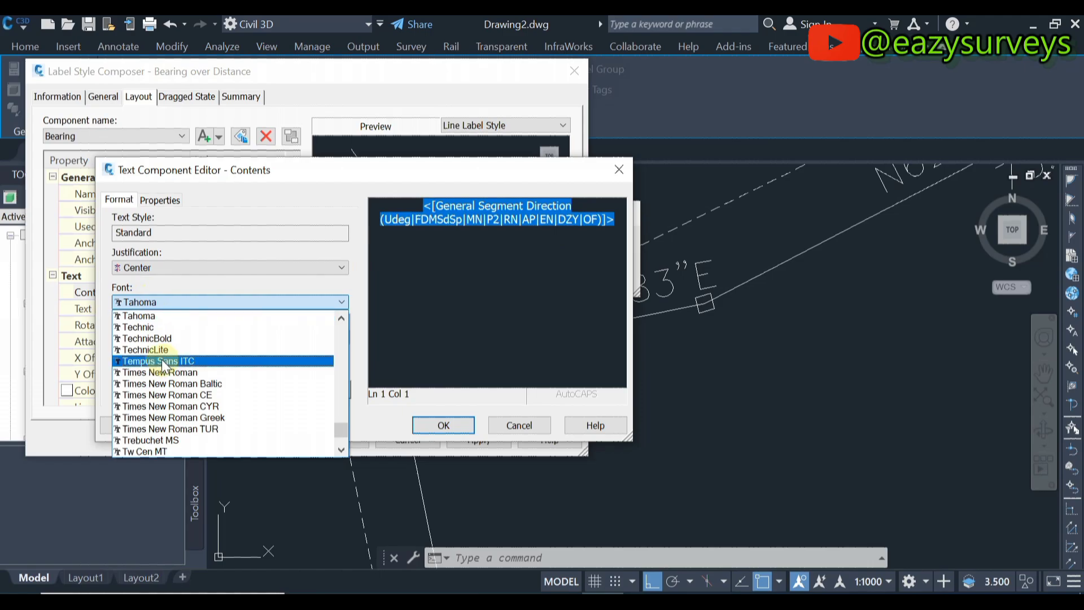
click(164, 372)
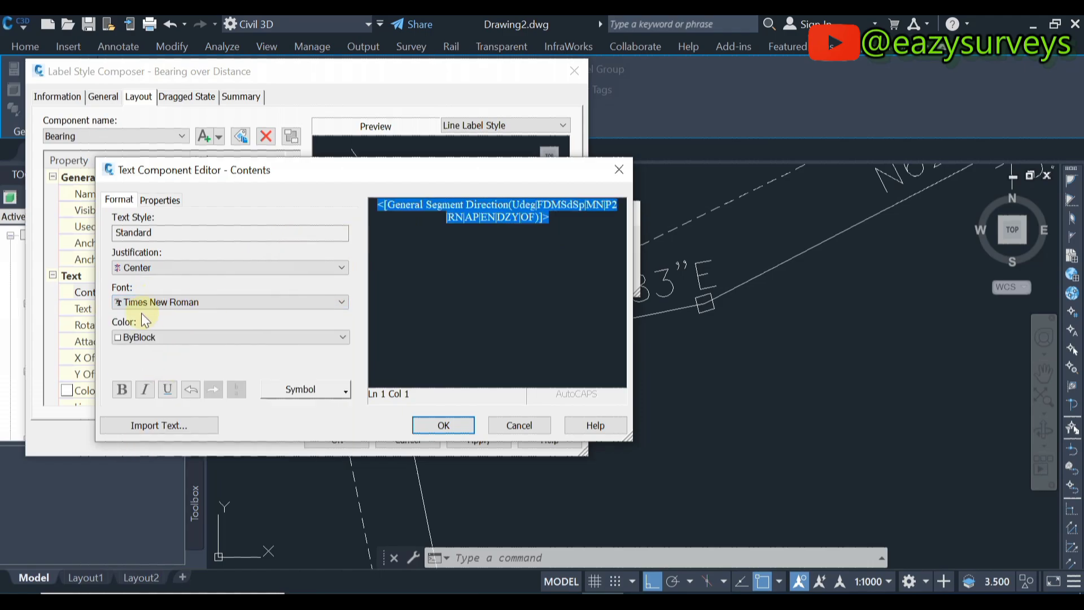
click(141, 337)
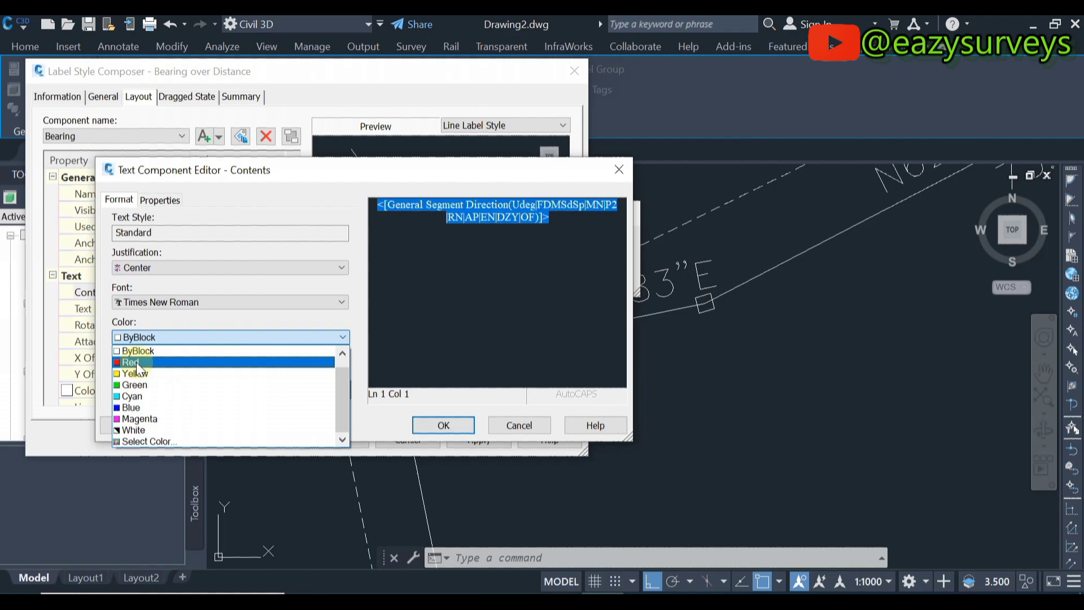
click(137, 361)
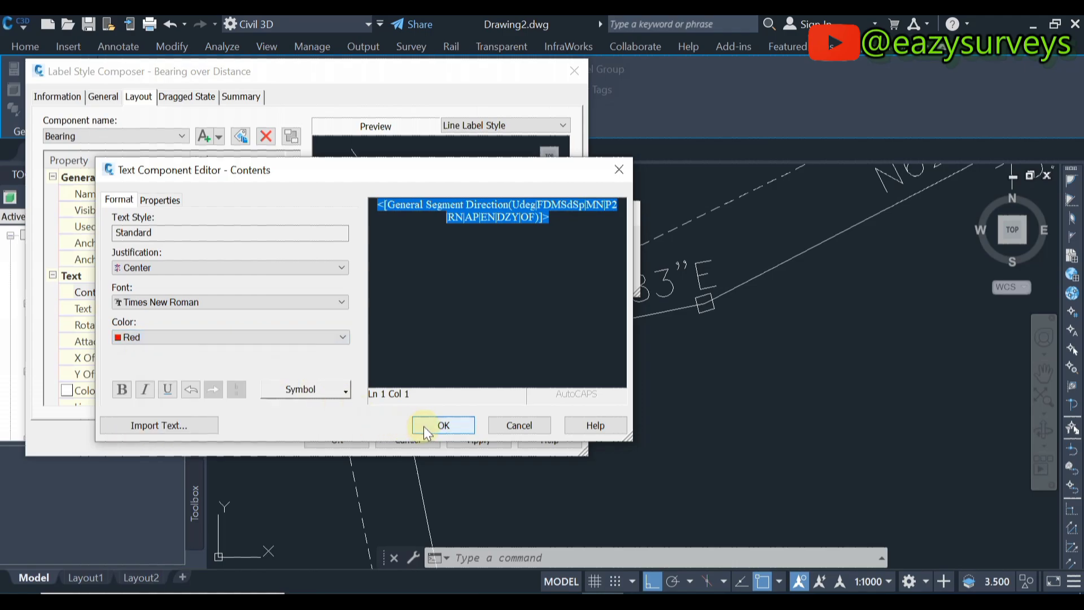
click(443, 425)
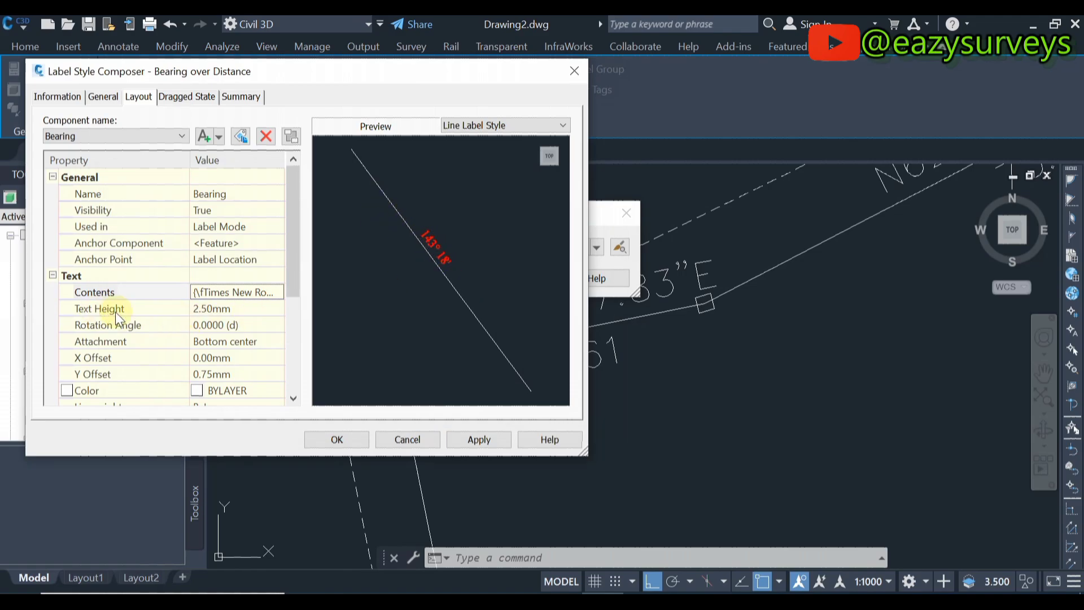
Set the Bearing component's text height to 1.2 mm.
click(219, 311)
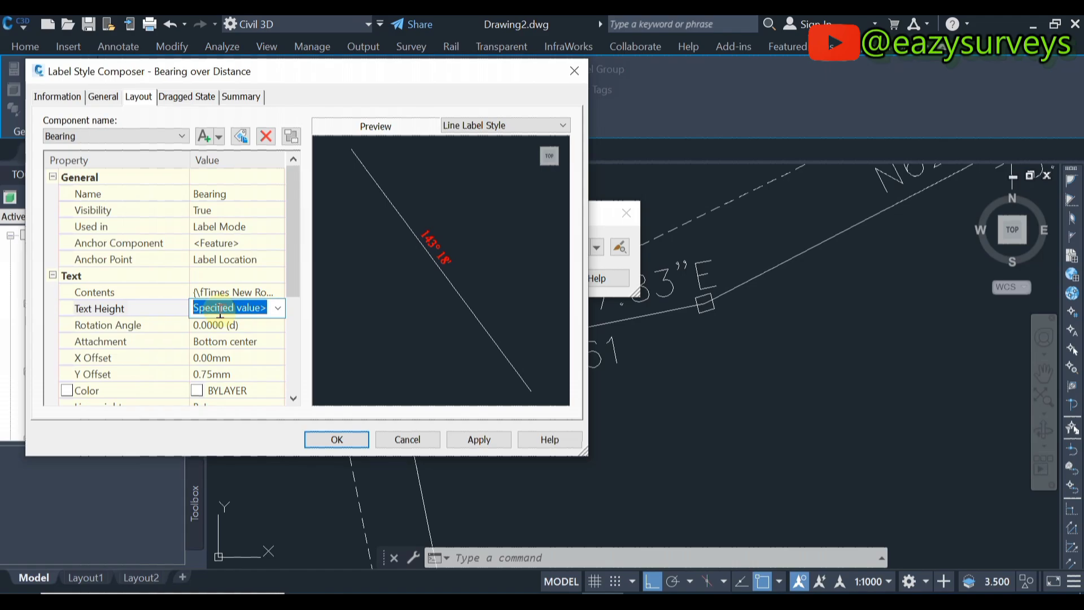
text(1)
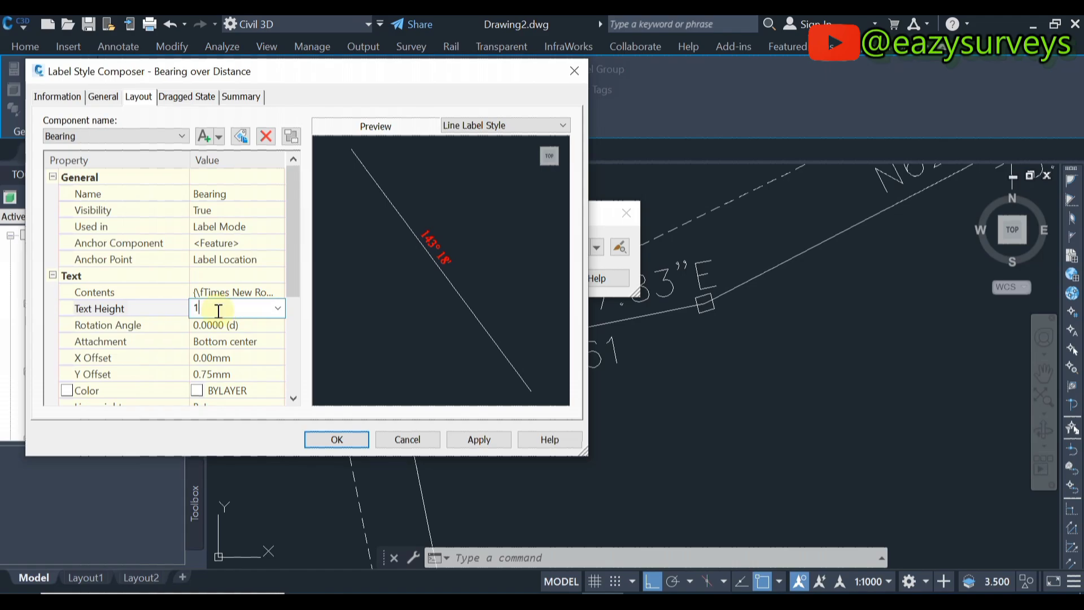
text(.2)
click(223, 340)
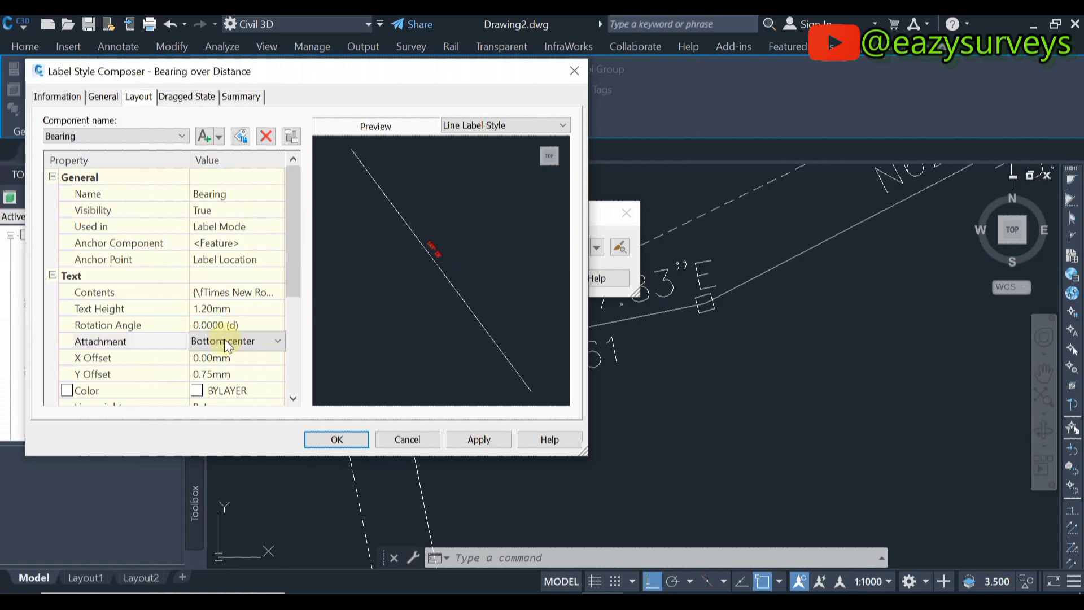
click(412, 272)
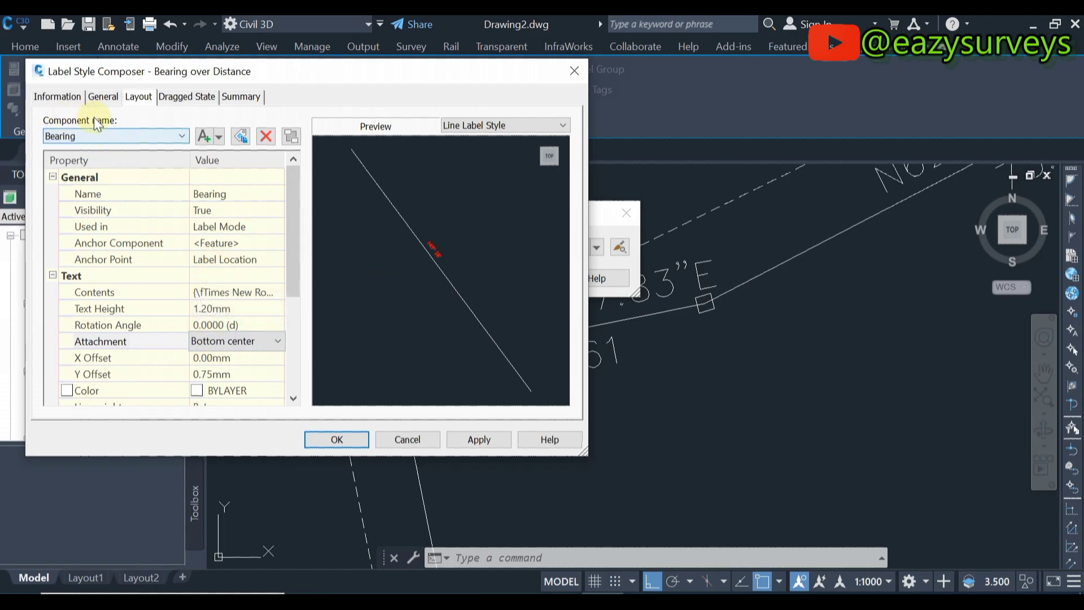
Open the contents of the Distance component for editing and select its entire General Segment Length expression.
click(83, 135)
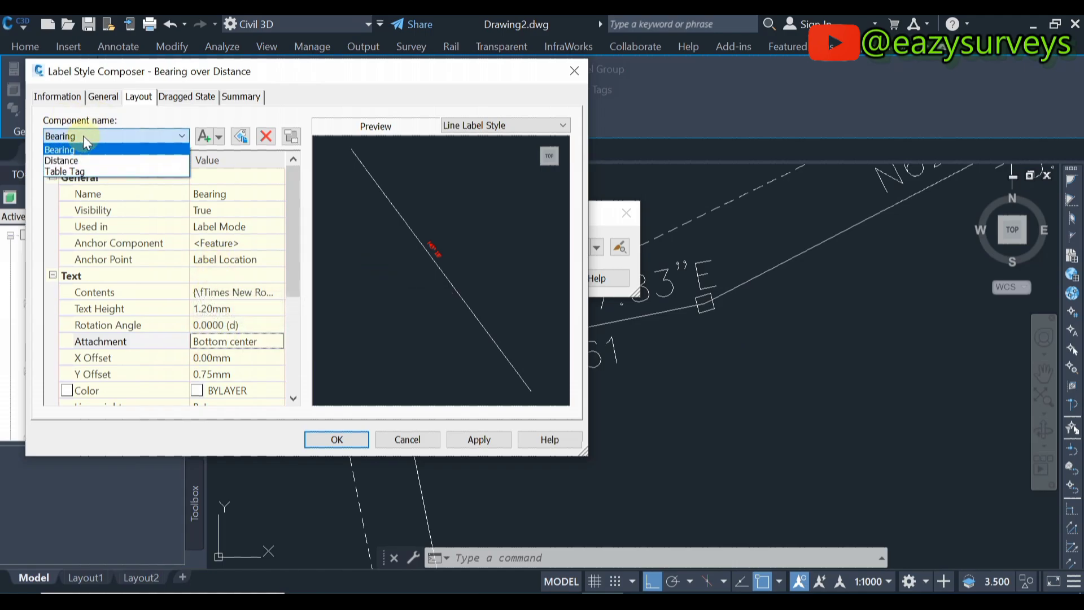
click(66, 162)
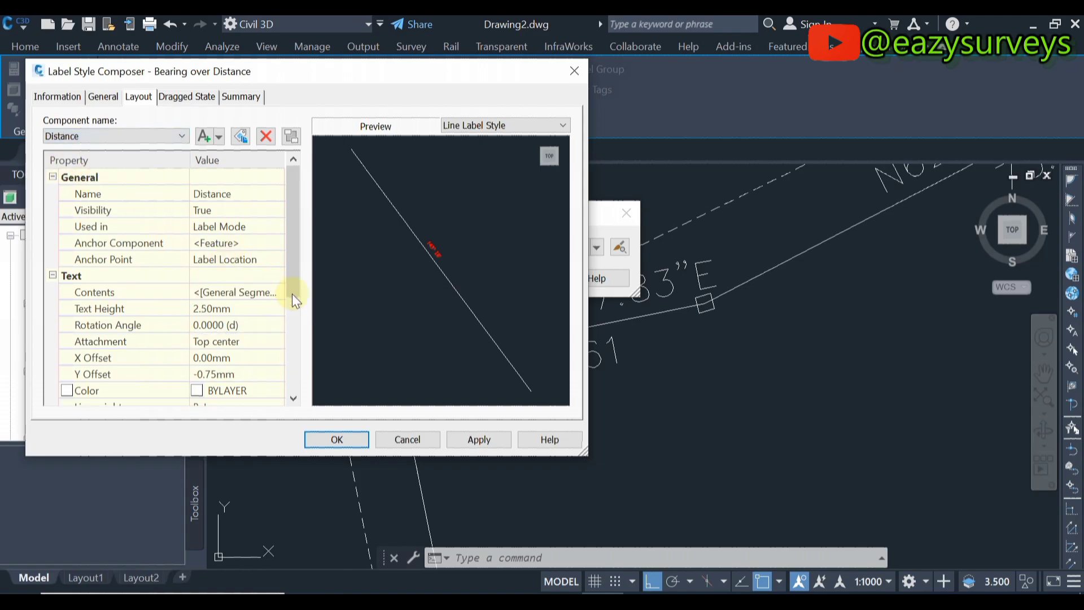
click(127, 293)
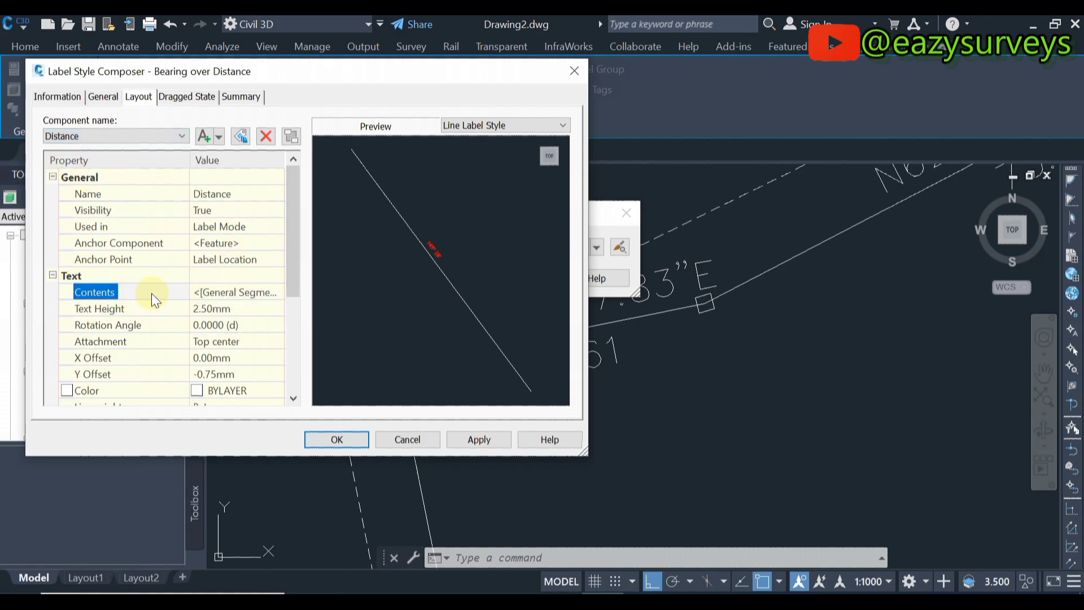
click(275, 293)
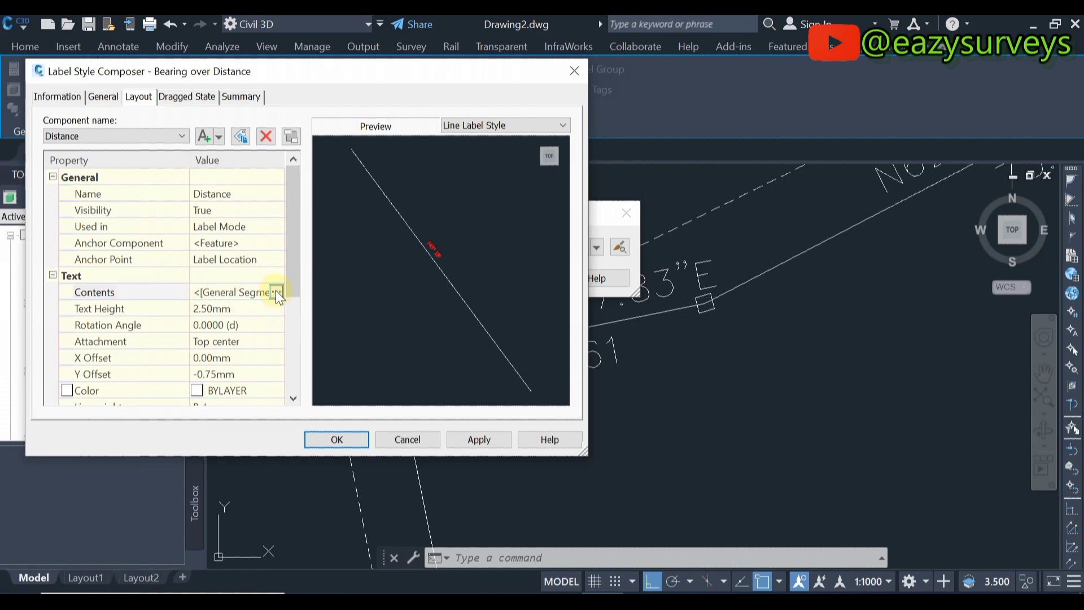
click(277, 293)
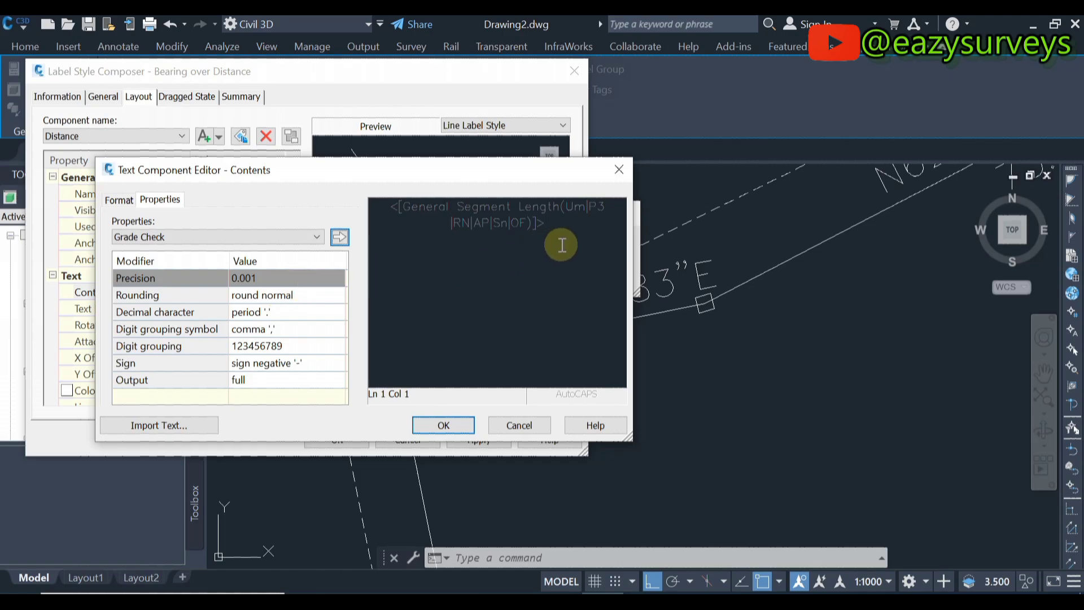
drag(562, 245, 368, 204)
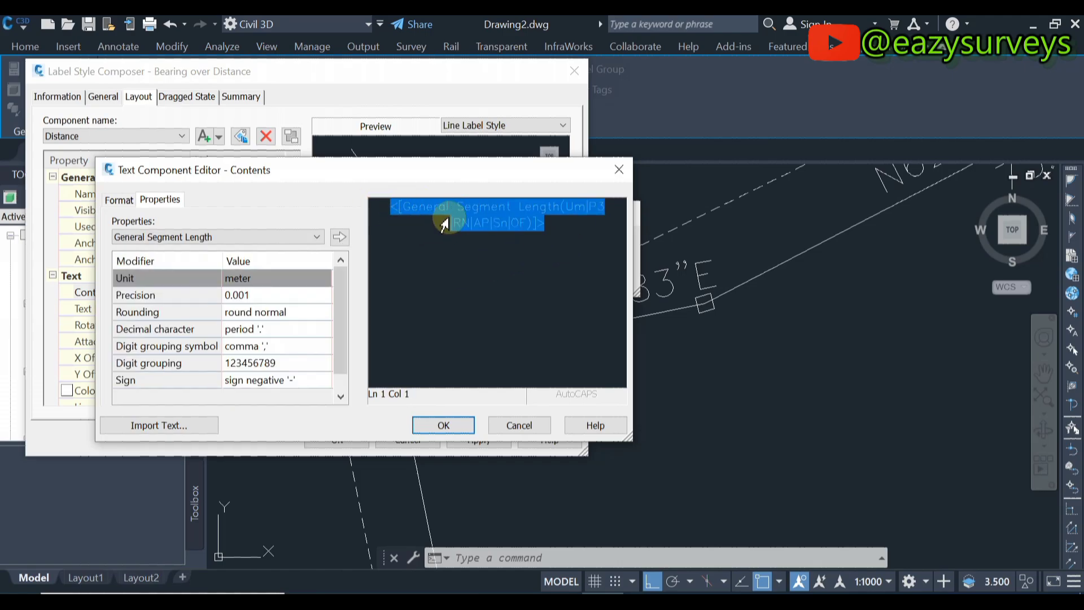
Set General Segment Length to the meter unit and 0.01 precision, and update the Distance text with it.
click(237, 280)
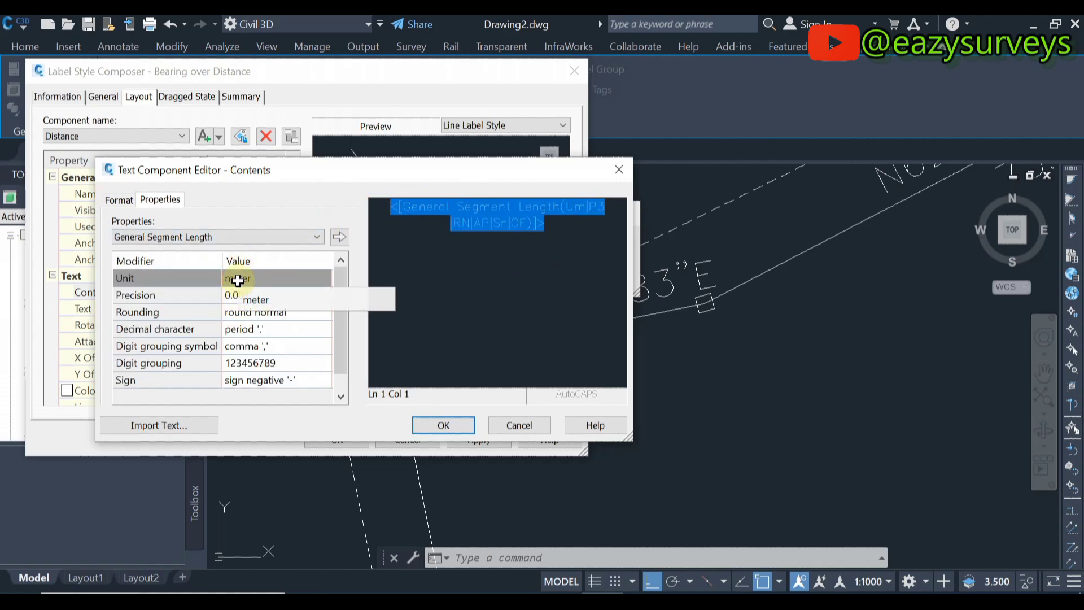
click(252, 280)
click(253, 280)
click(253, 277)
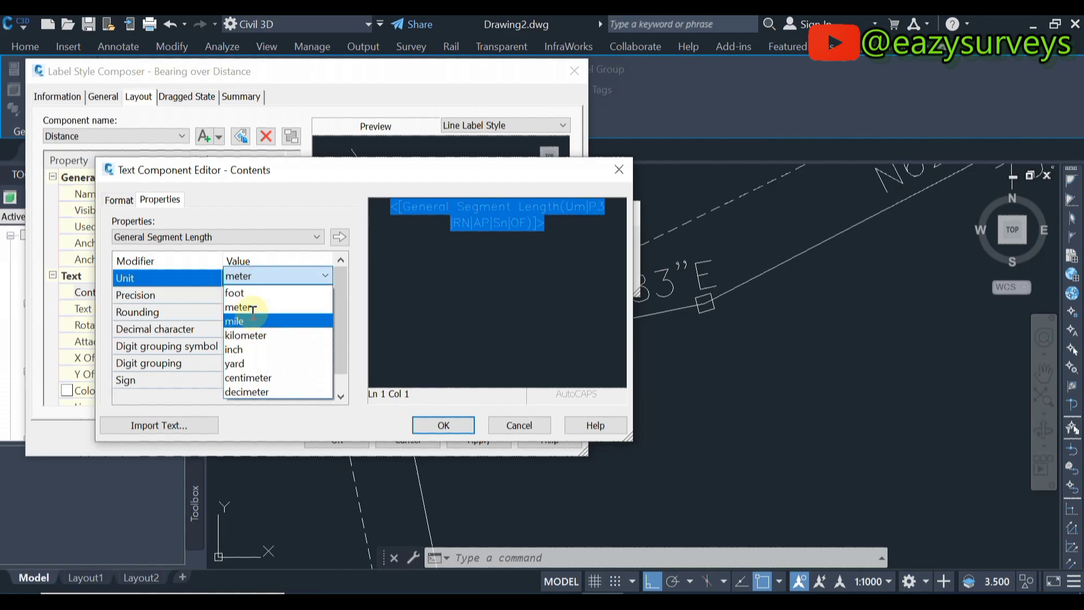
click(254, 305)
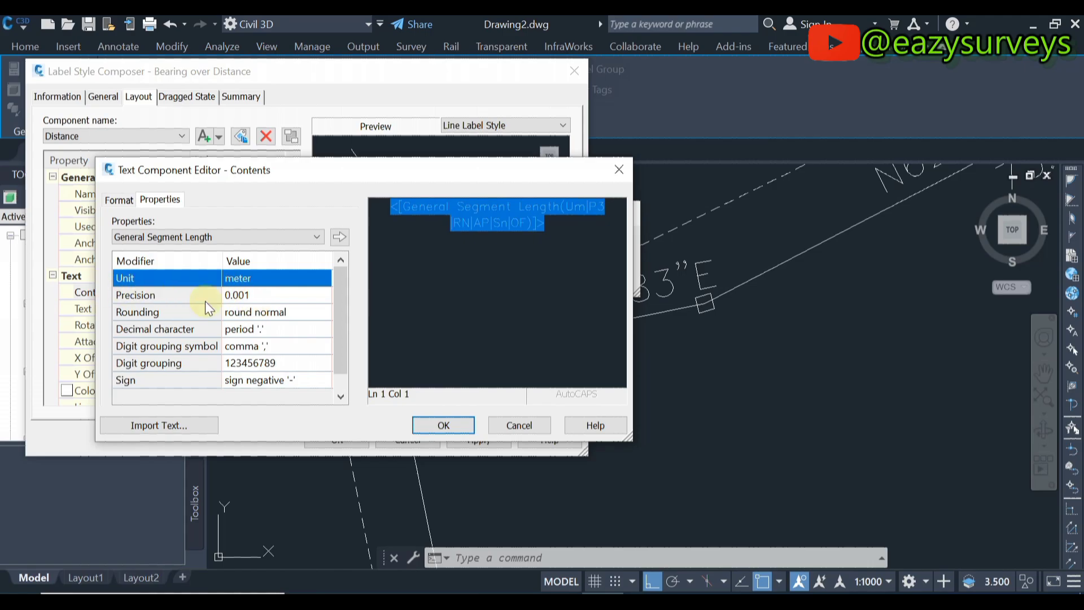
click(281, 301)
click(281, 303)
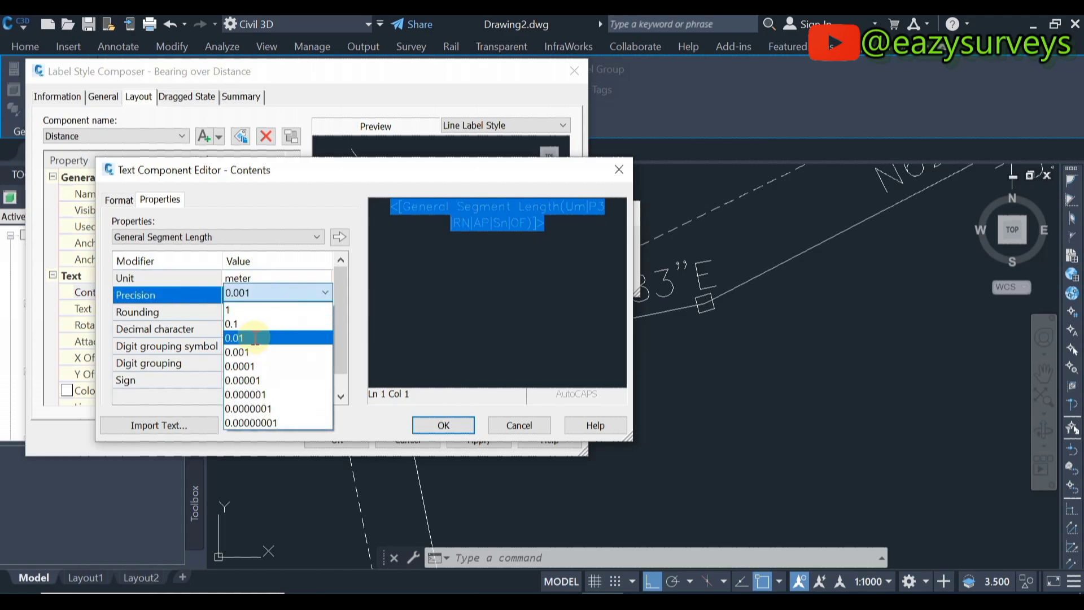
click(255, 338)
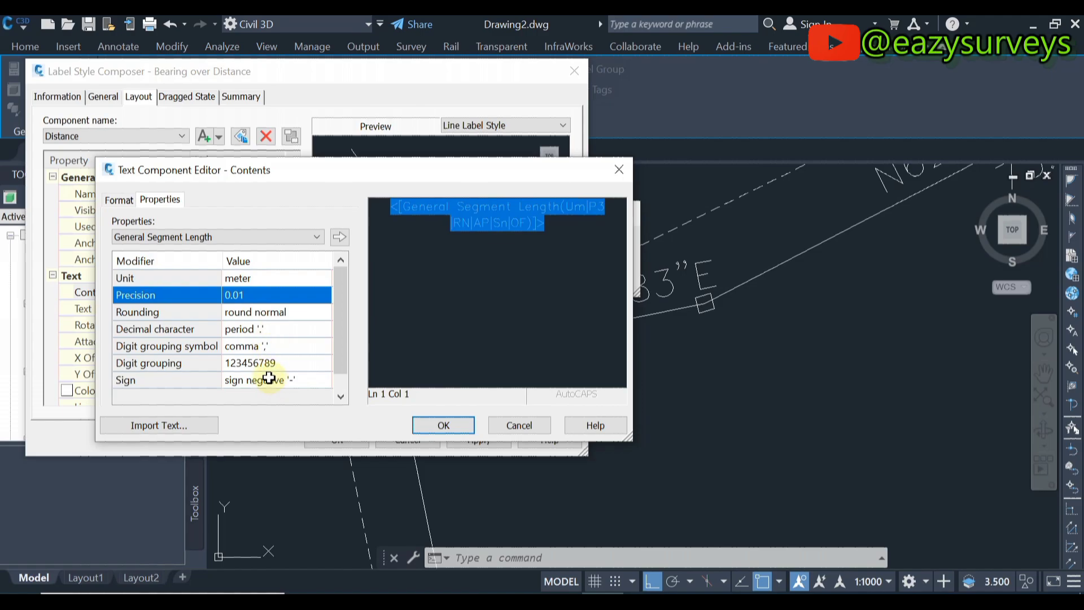
click(340, 237)
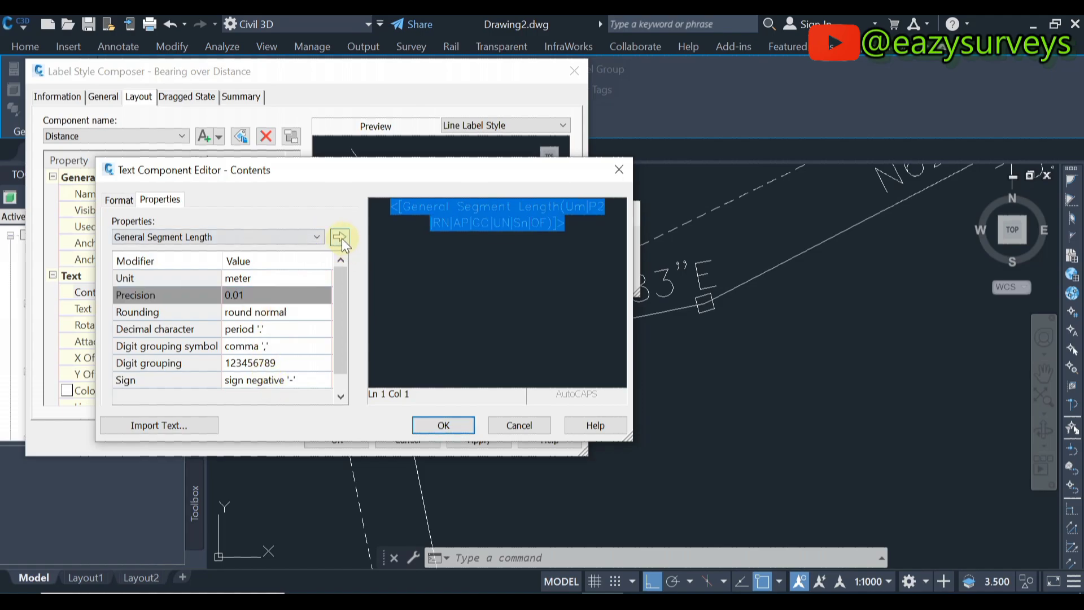
Format the Distance component's text in Times New Roman with the colour Red and accept the contents.
click(116, 200)
click(150, 304)
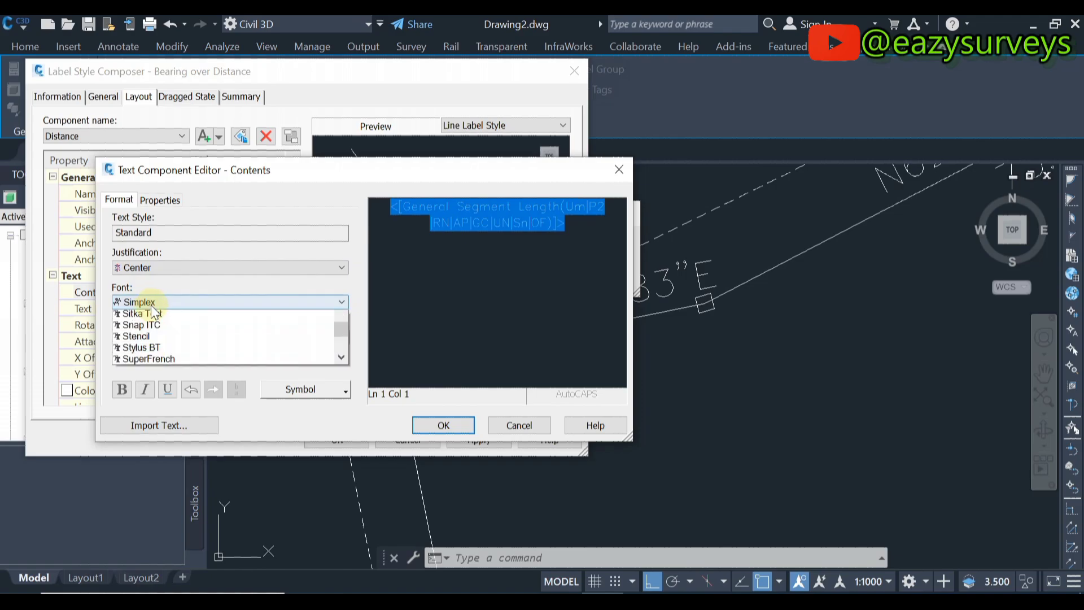
key(t)
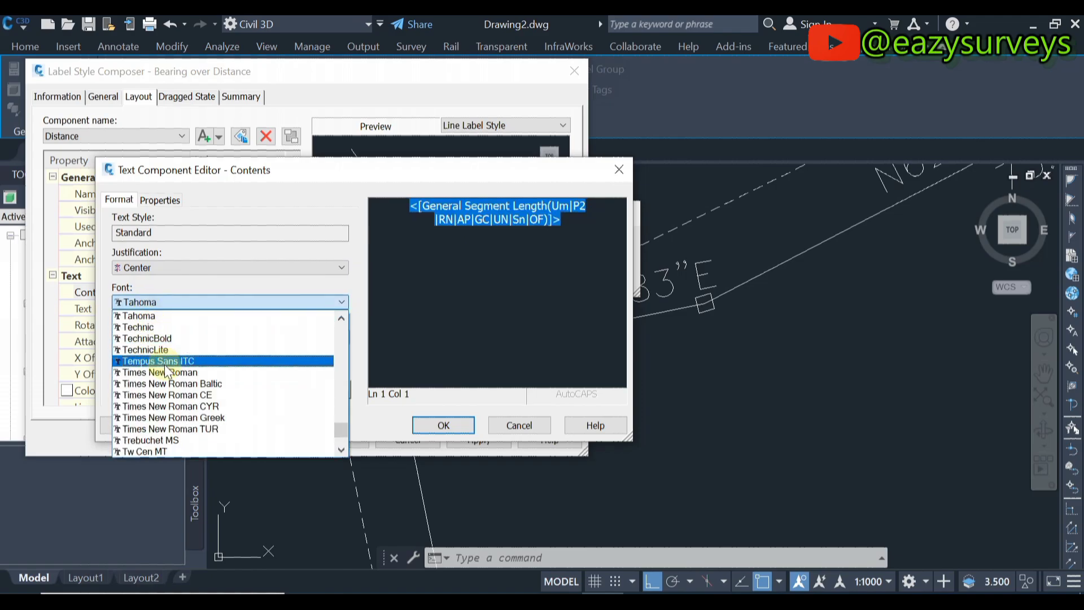
click(166, 370)
click(163, 336)
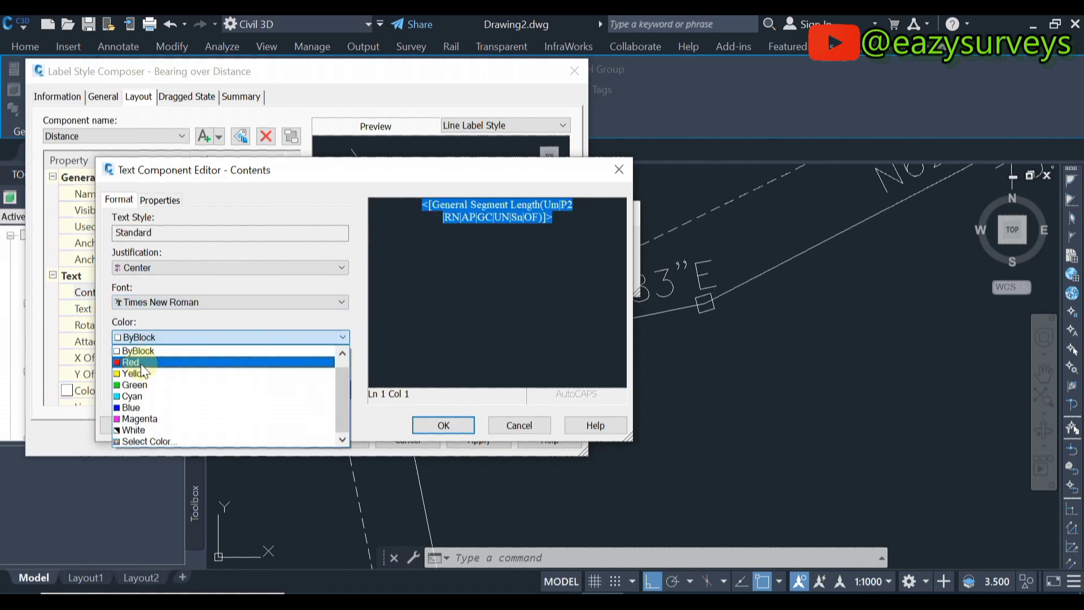
click(140, 364)
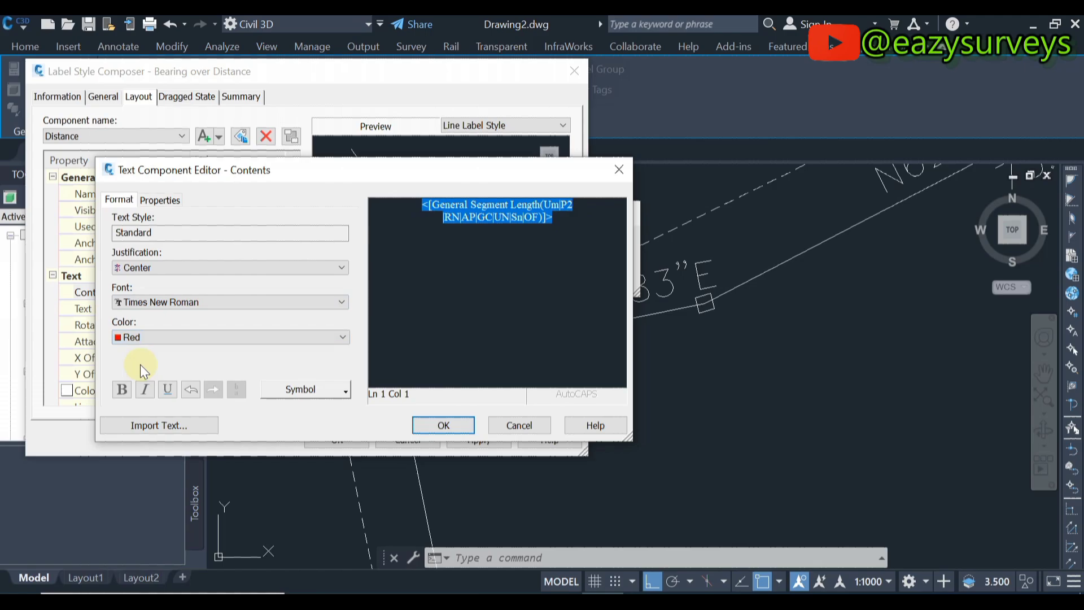
click(436, 429)
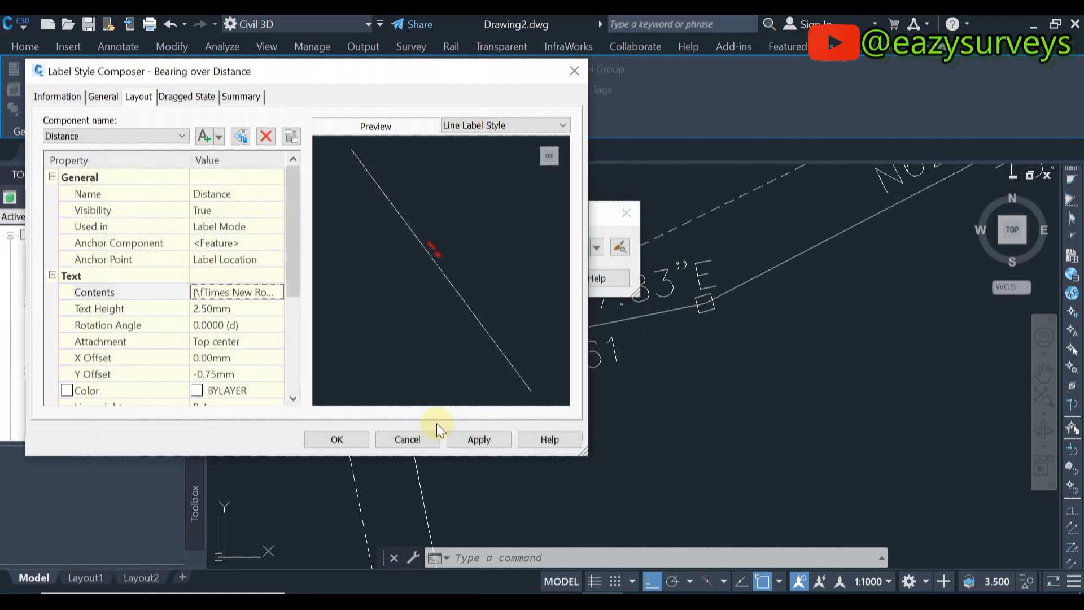
Append the unit suffix "m" directly after the General Segment Length expression in the Distance component's contents.
click(263, 293)
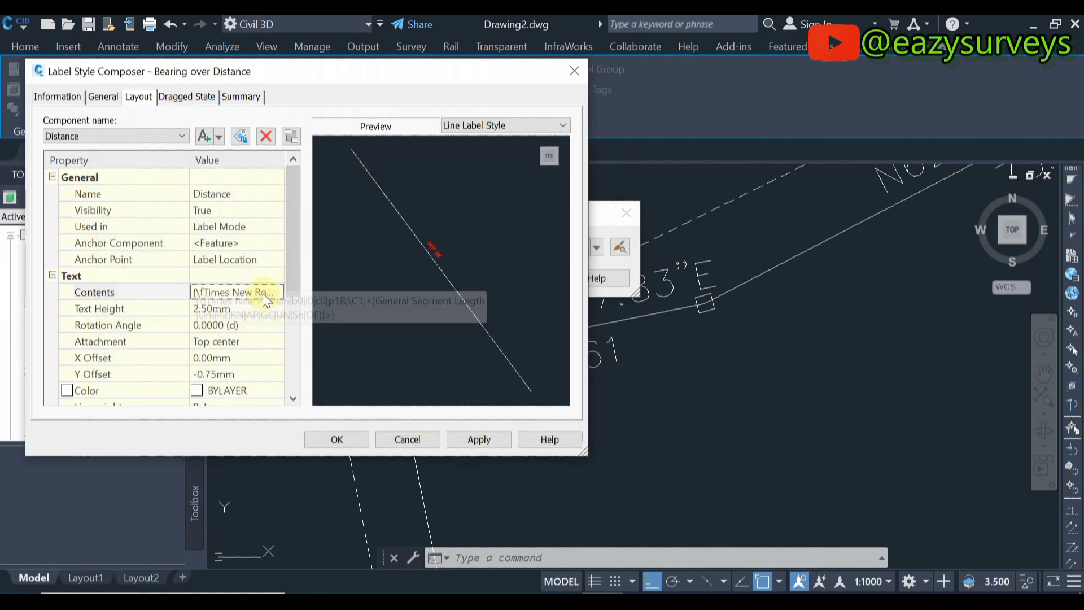
click(277, 292)
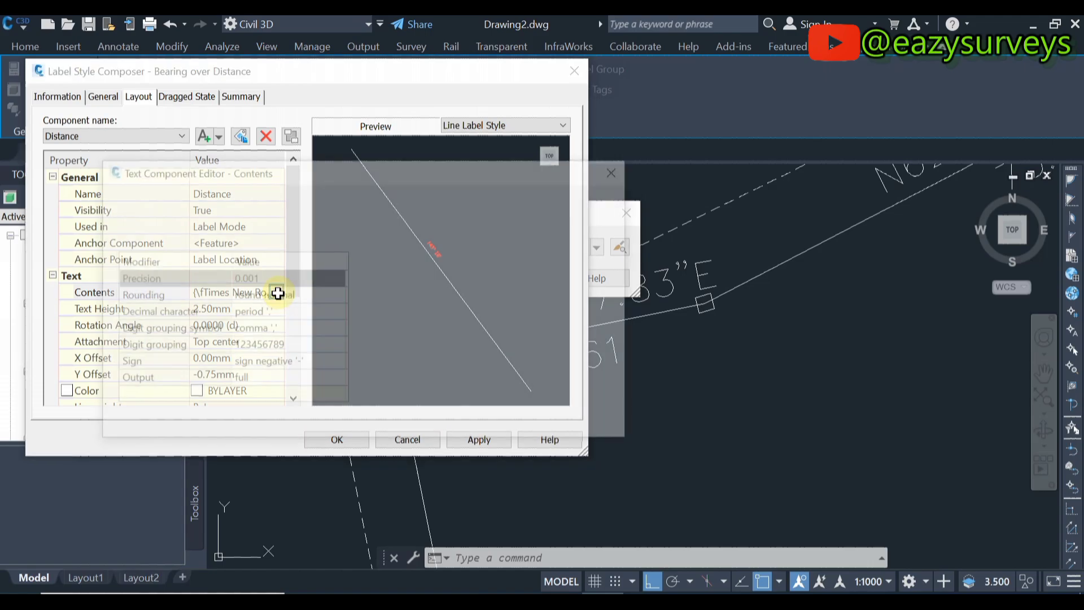
click(561, 216)
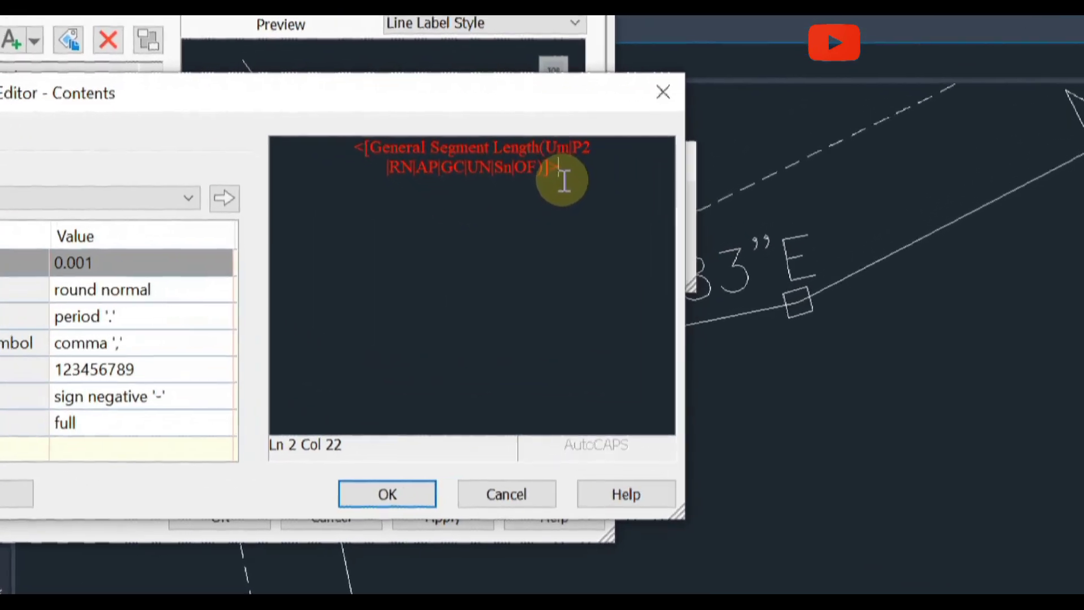
text(m)
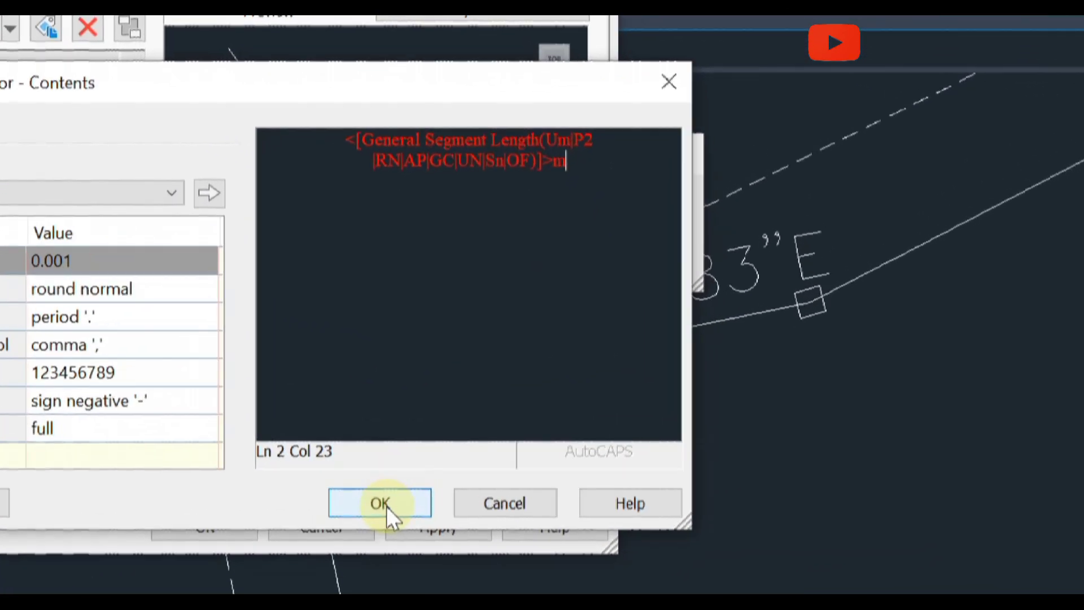
click(443, 425)
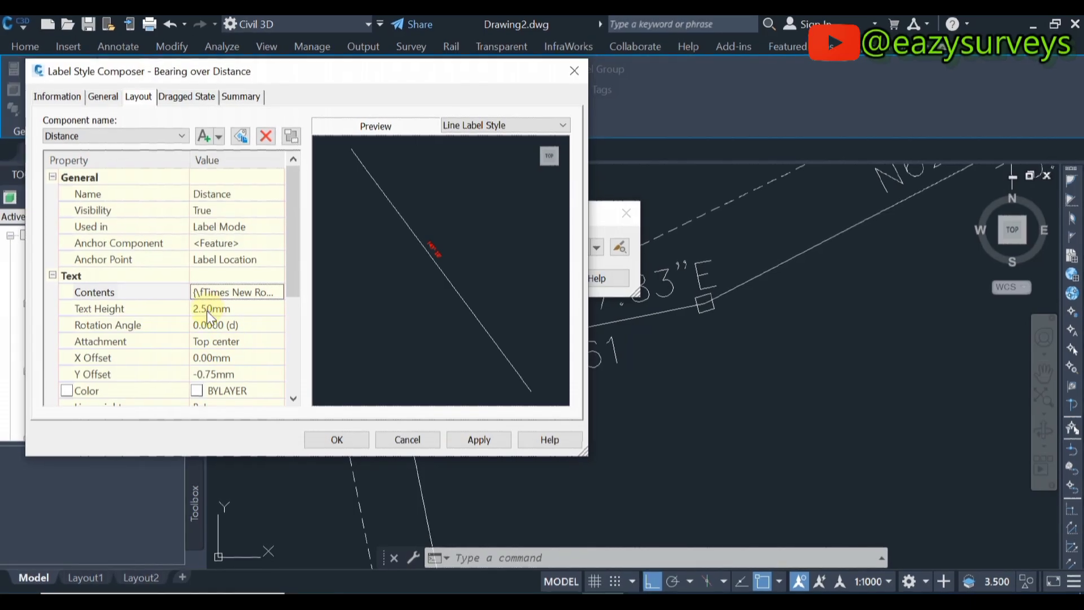
Set the Distance component's text height to 1.2 mm.
click(206, 310)
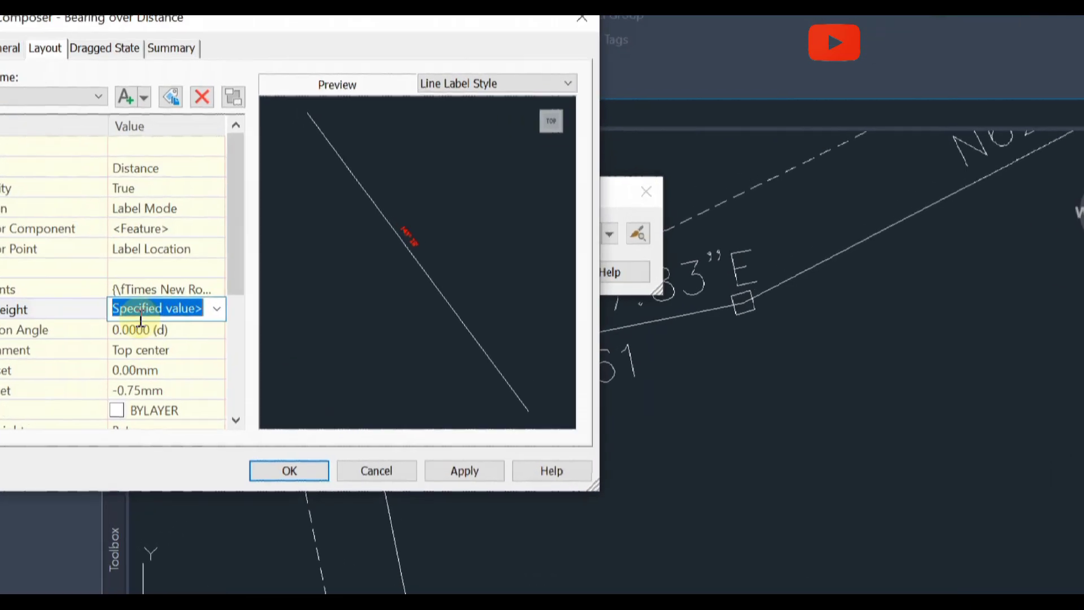
text(1.2)
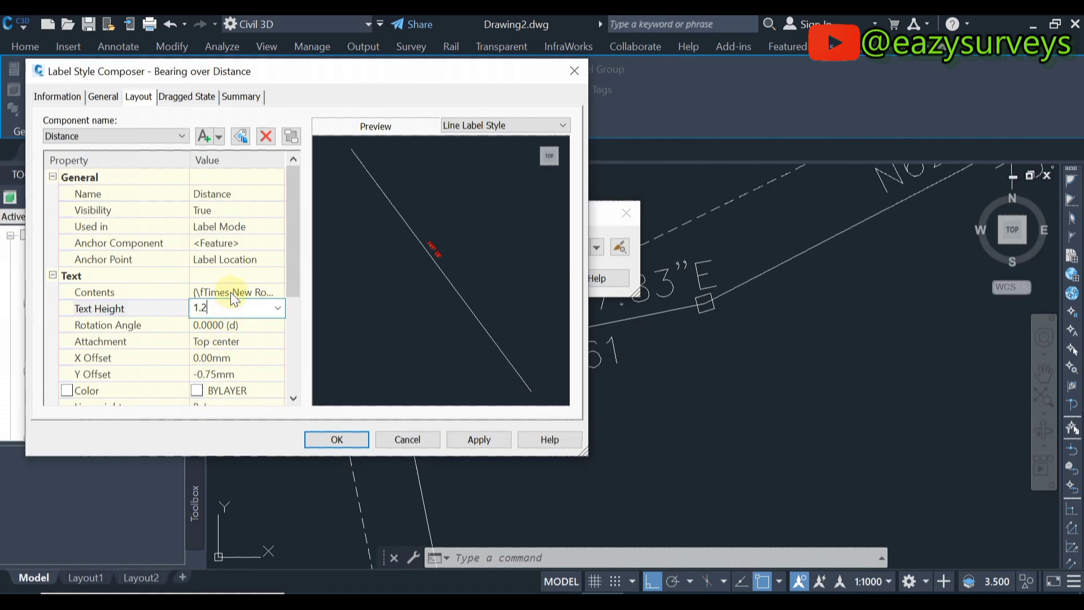
click(229, 277)
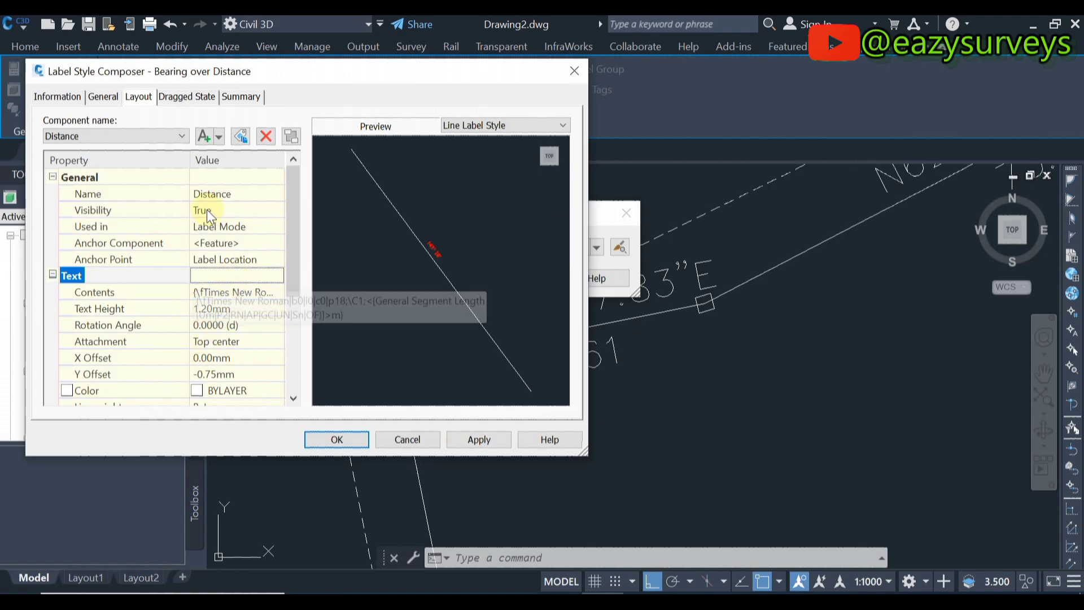
Apply the changes to the Bearing over Distance label style and accept it as the general line label style.
click(144, 136)
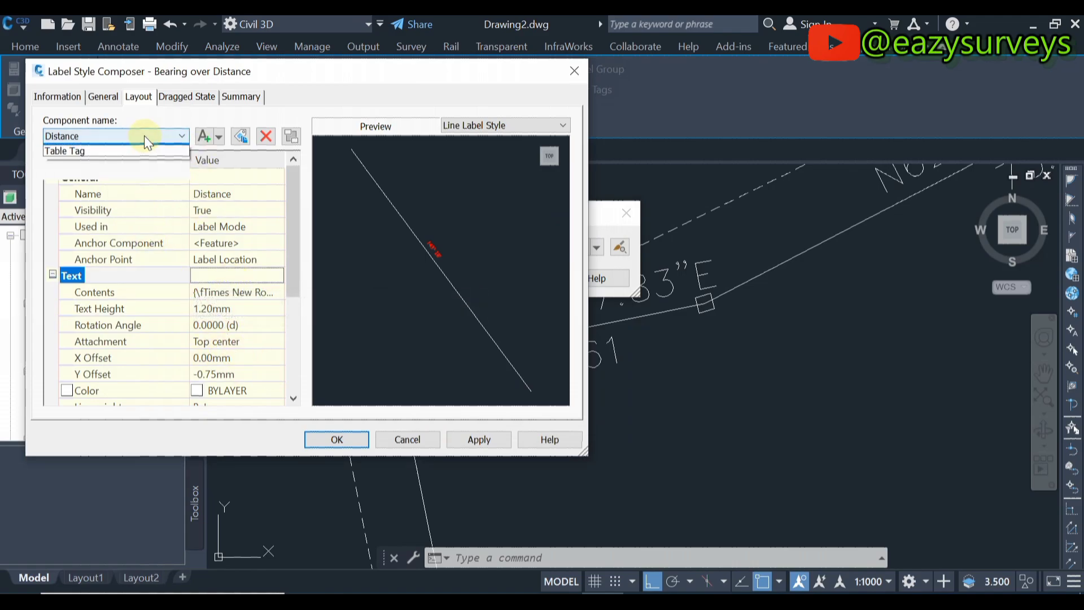
click(265, 243)
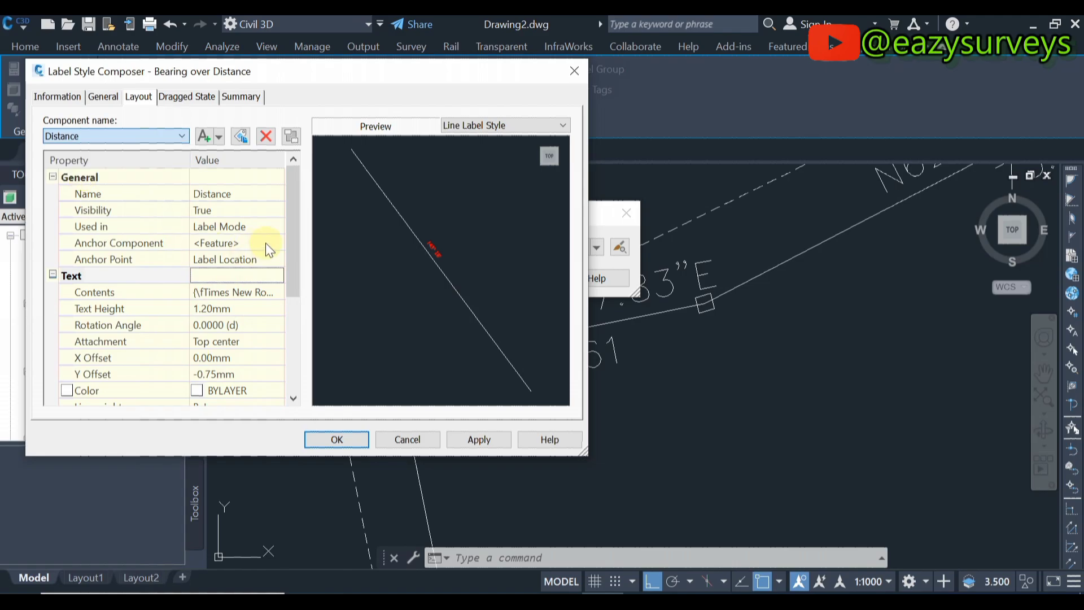
click(472, 439)
click(333, 439)
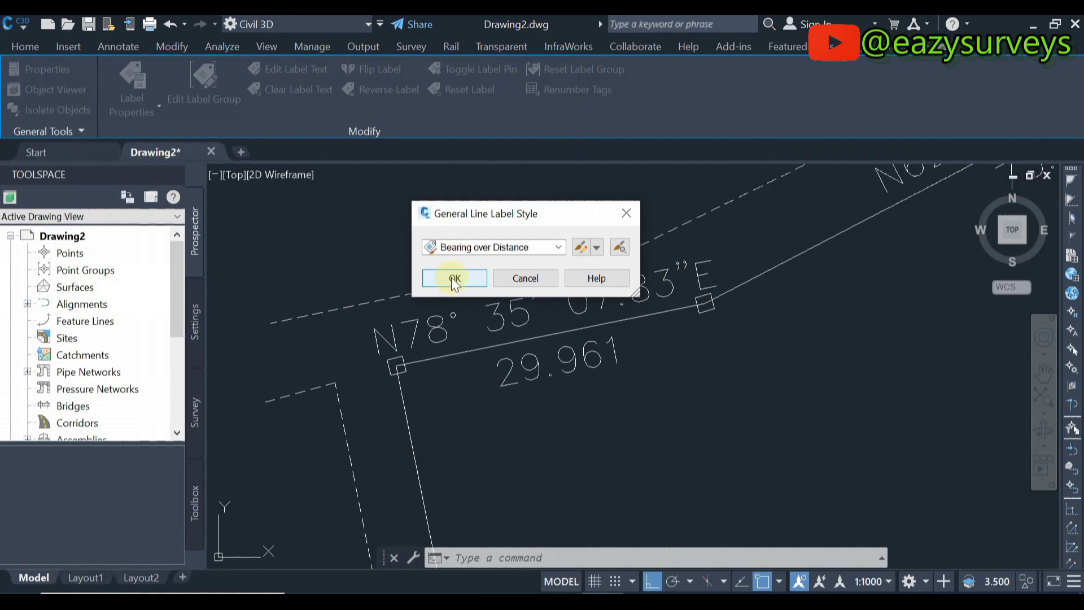
click(455, 279)
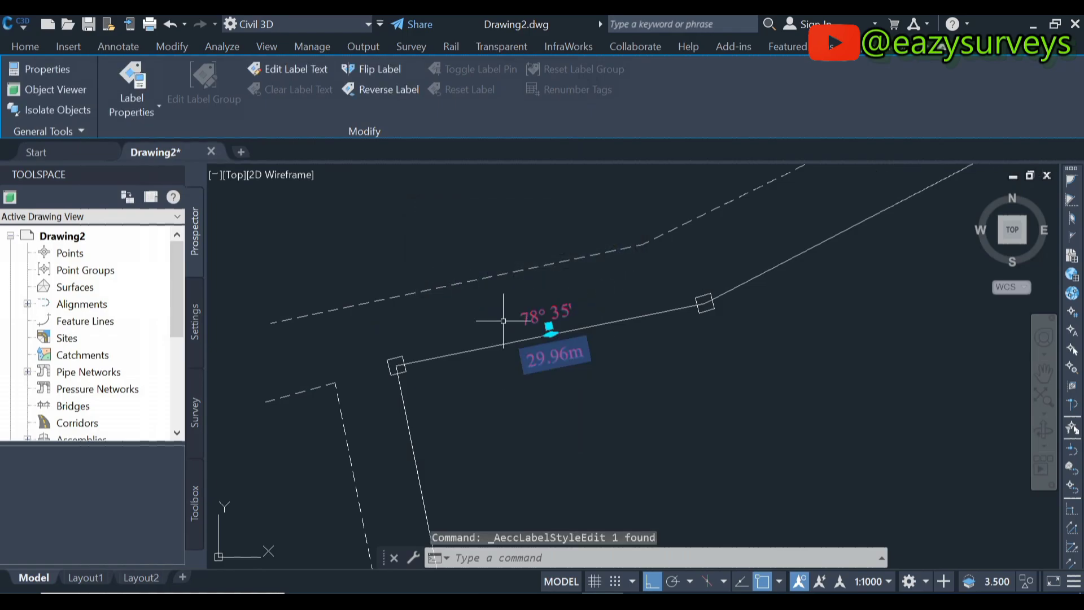
Examine the restyled bearing and distance labels along the parcel's boundary segments.
scroll(548, 359, up, 5)
scroll(536, 324, up, 2)
scroll(531, 285, down, 2)
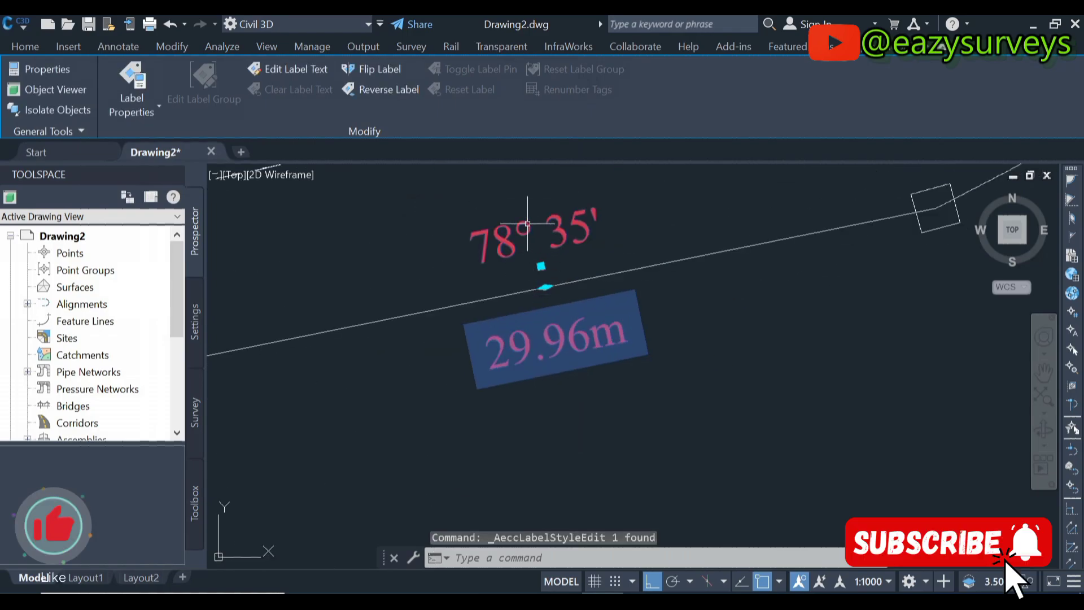
key(Escape)
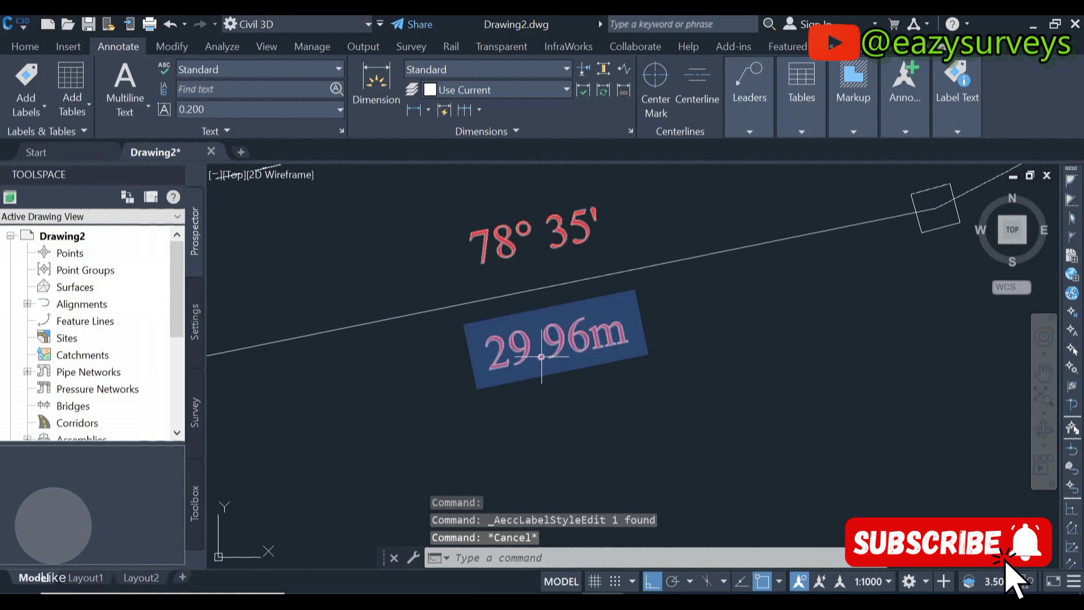
scroll(555, 376, down, 8)
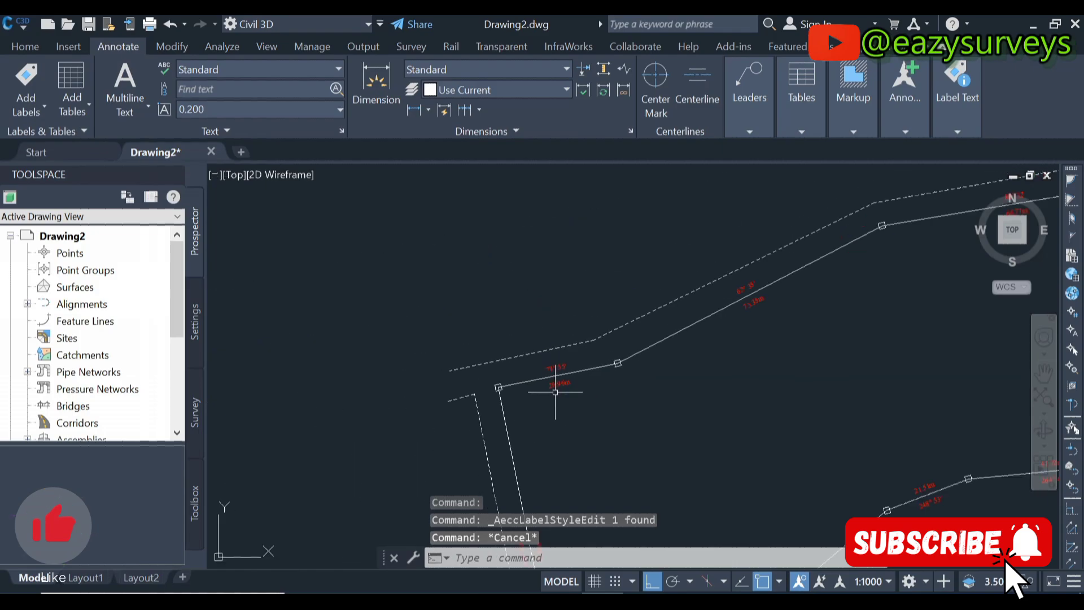
scroll(701, 358, up, 2)
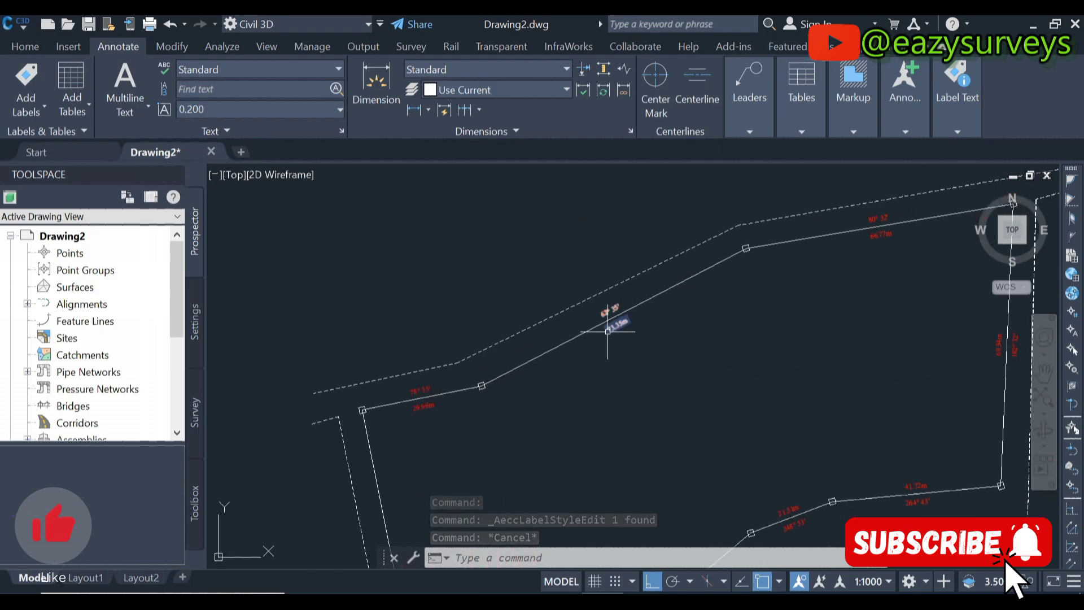
scroll(606, 333, up, 5)
scroll(606, 333, down, 5)
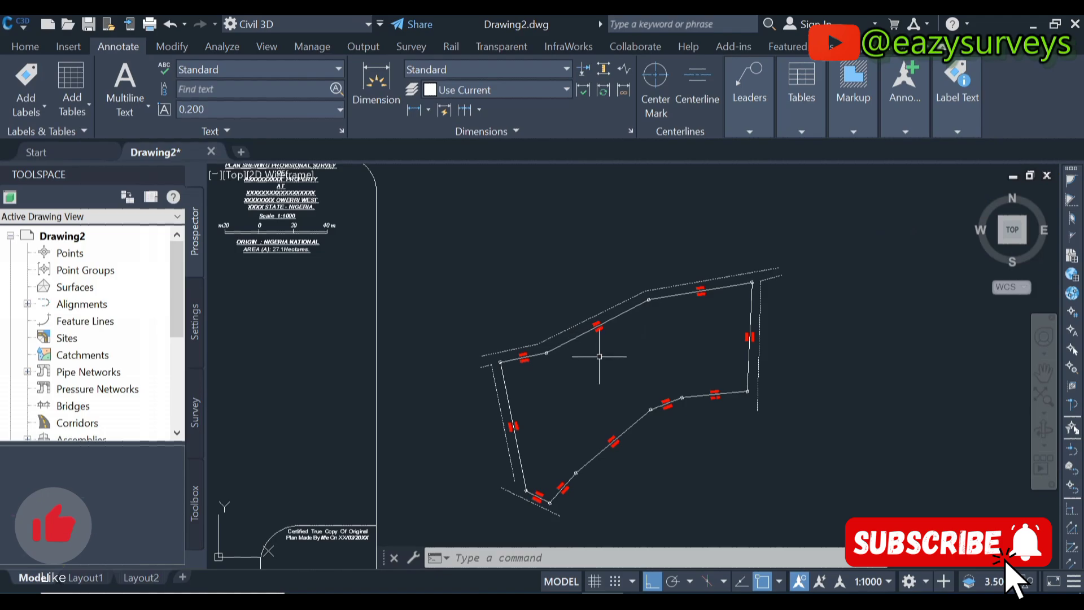
scroll(604, 329, up, 5)
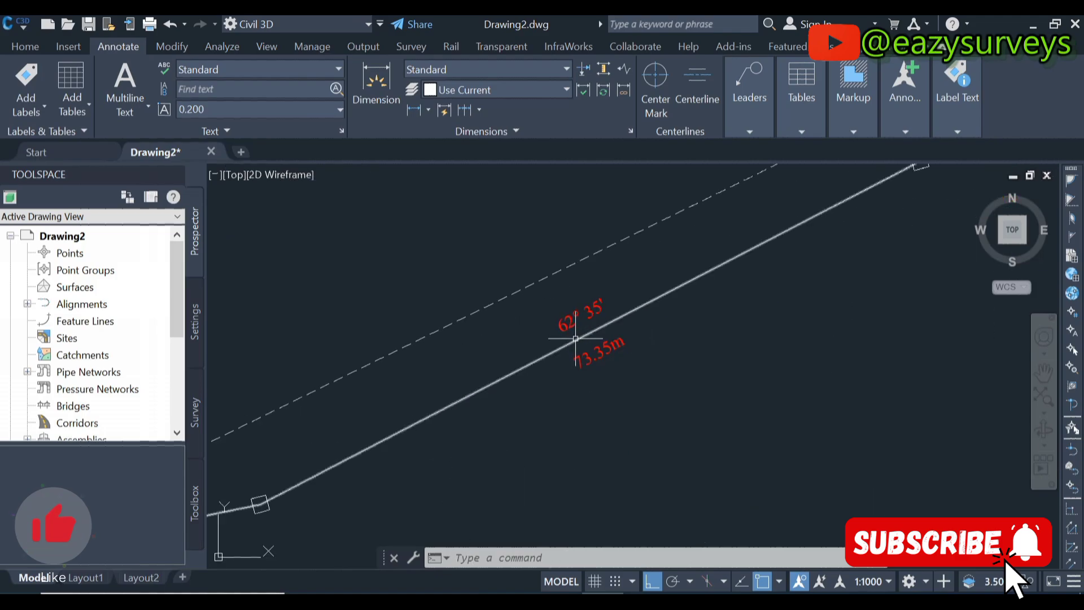
scroll(575, 338, down, 3)
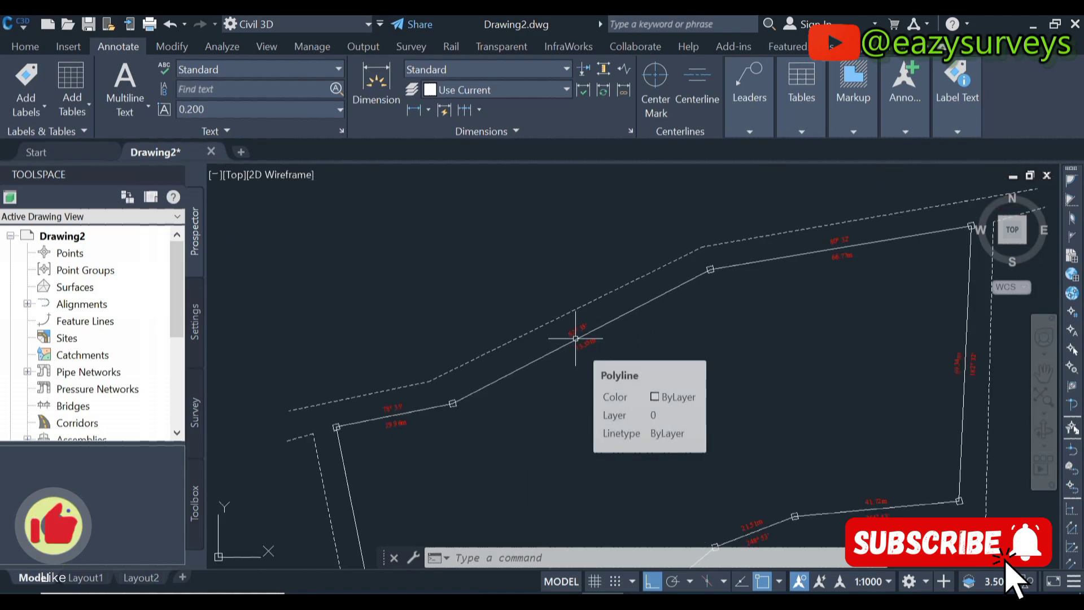
scroll(578, 339, down, 4)
scroll(609, 348, up, 3)
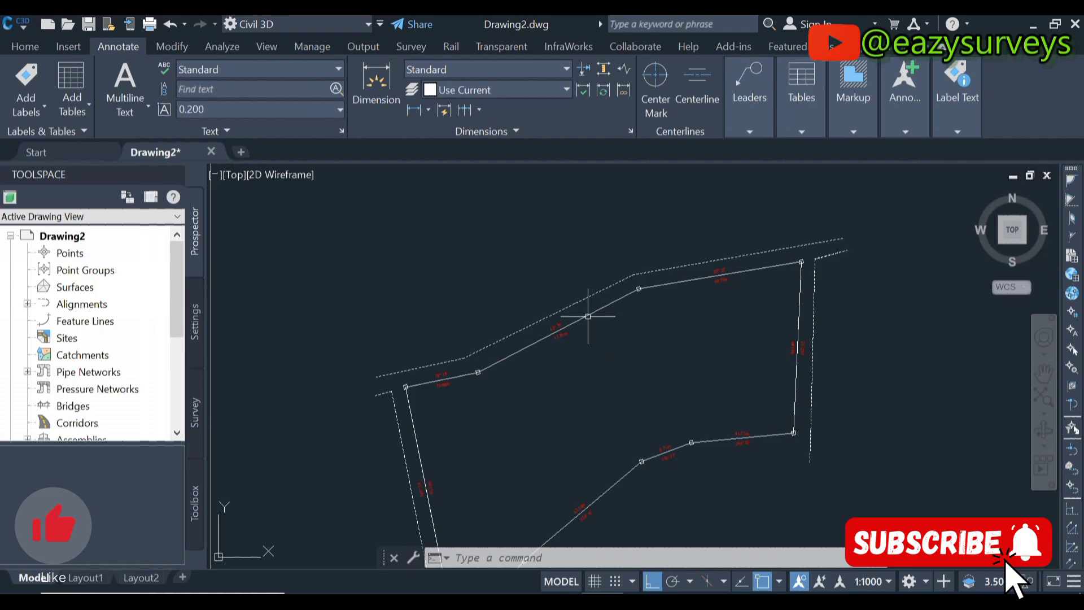
scroll(588, 317, up, 6)
key(Escape)
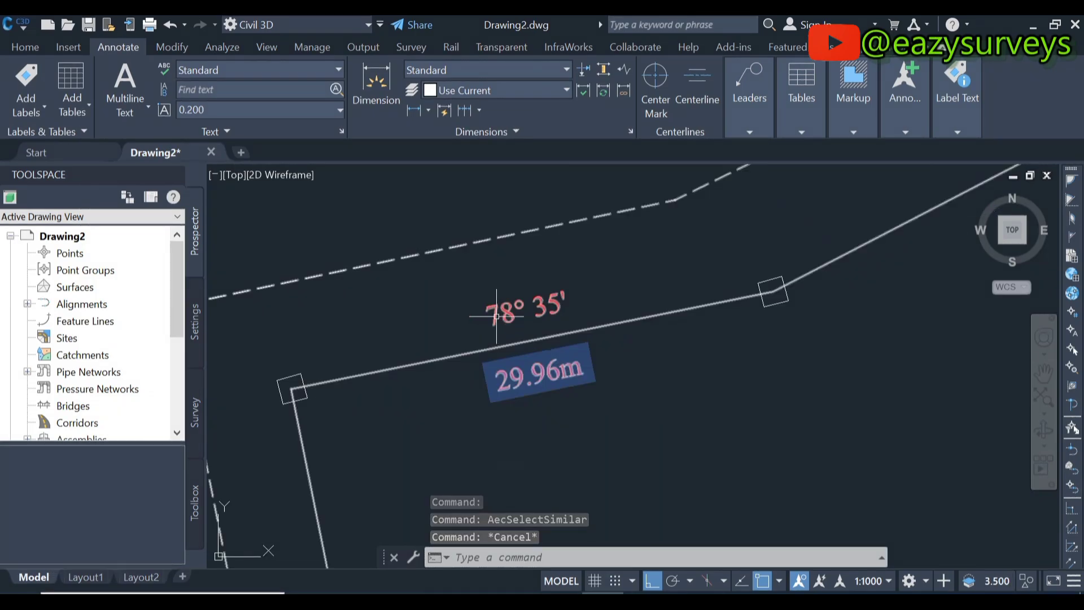
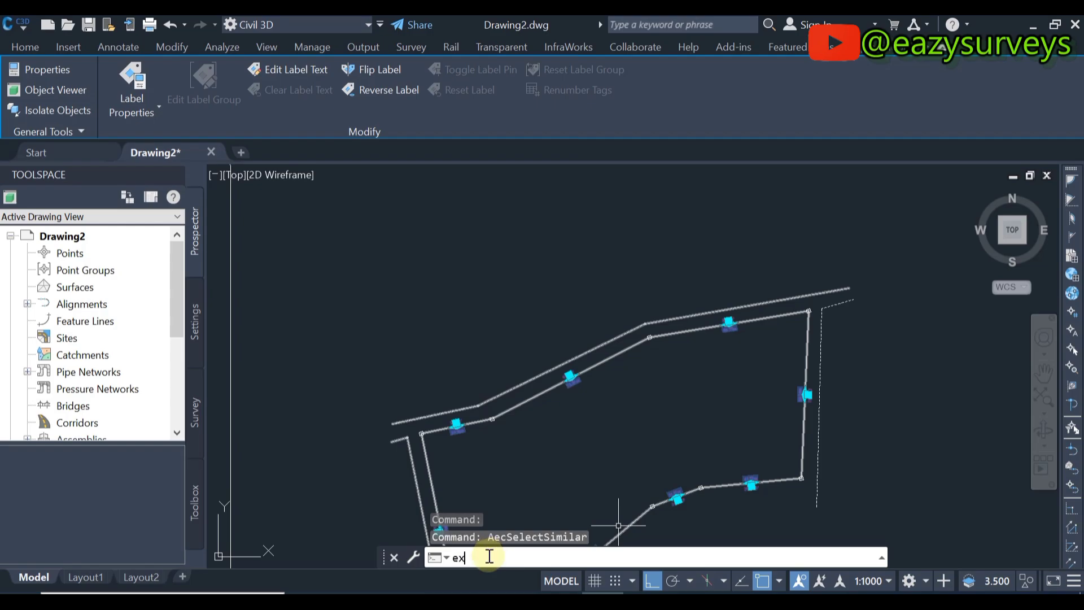
Explode the selected bearing and distance labels of the parcel boundary.
text(p)
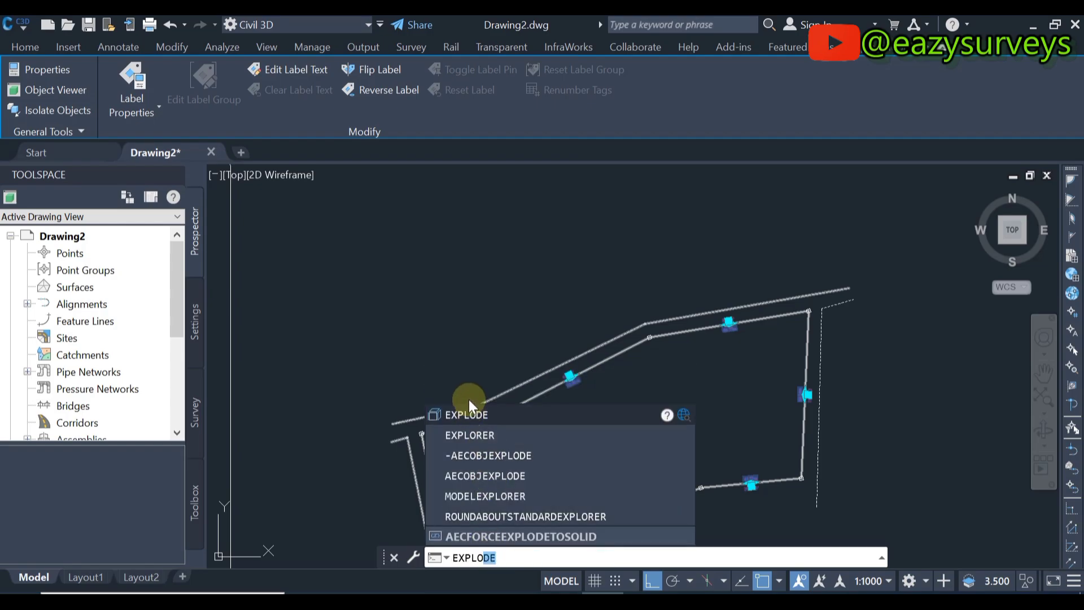
click(469, 413)
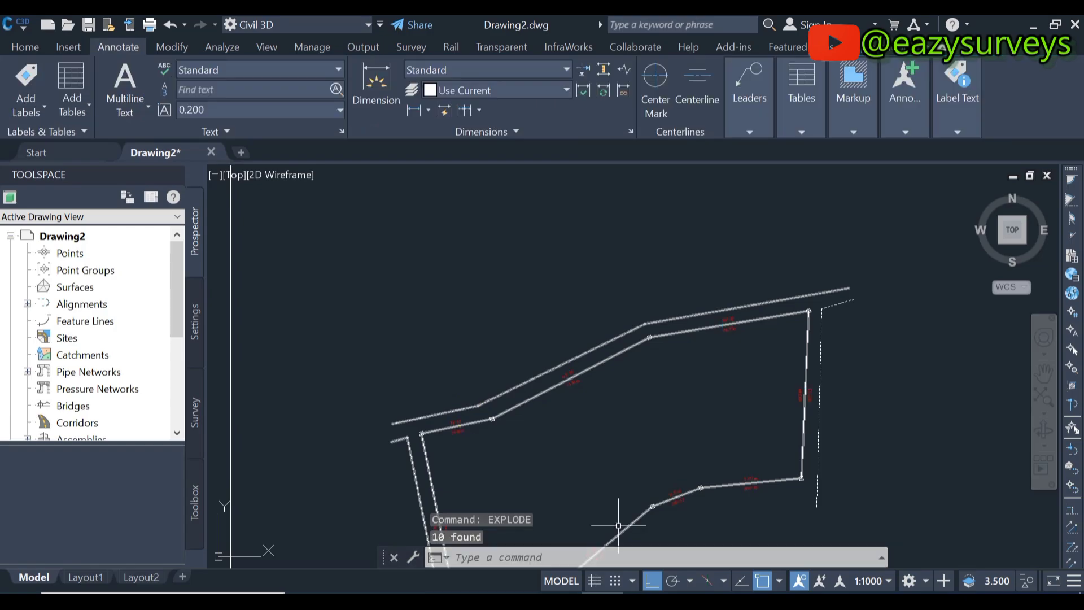
scroll(461, 424, up, 4)
click(454, 423)
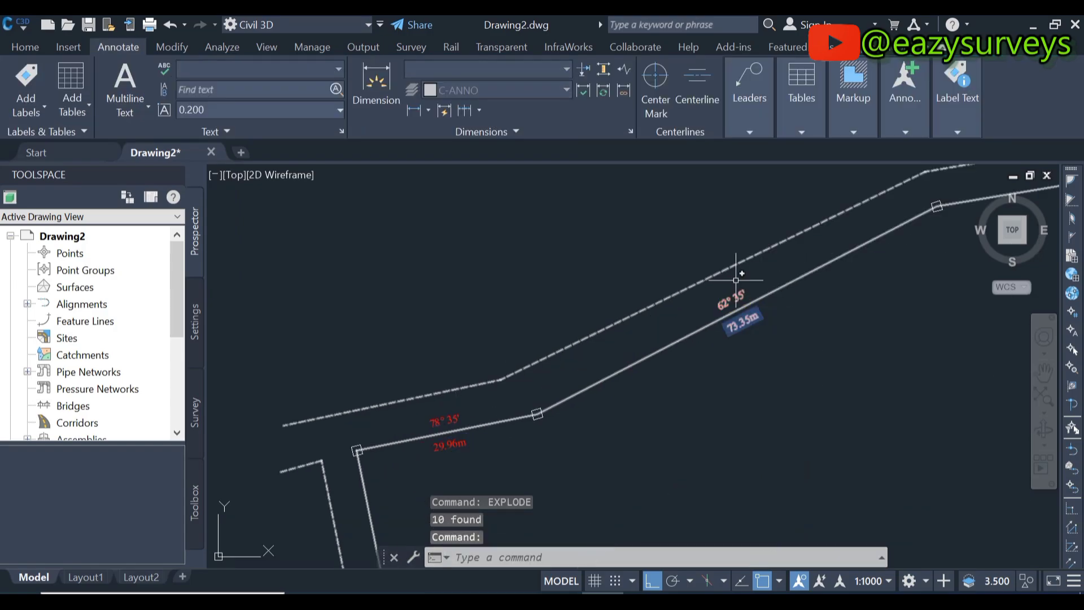
key(Escape)
key(Escape)
Explode the whole parcel drawing beside the title sheet, window-selecting its boundary, the adjoining lines and the labels.
scroll(730, 299, down, 5)
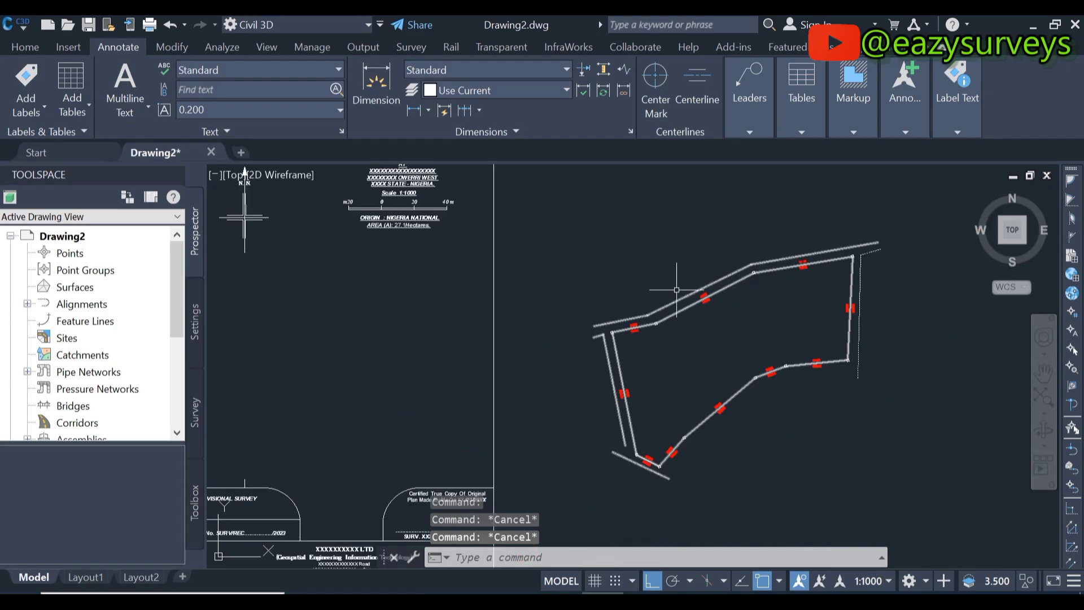
middle_drag(716, 305, 606, 315)
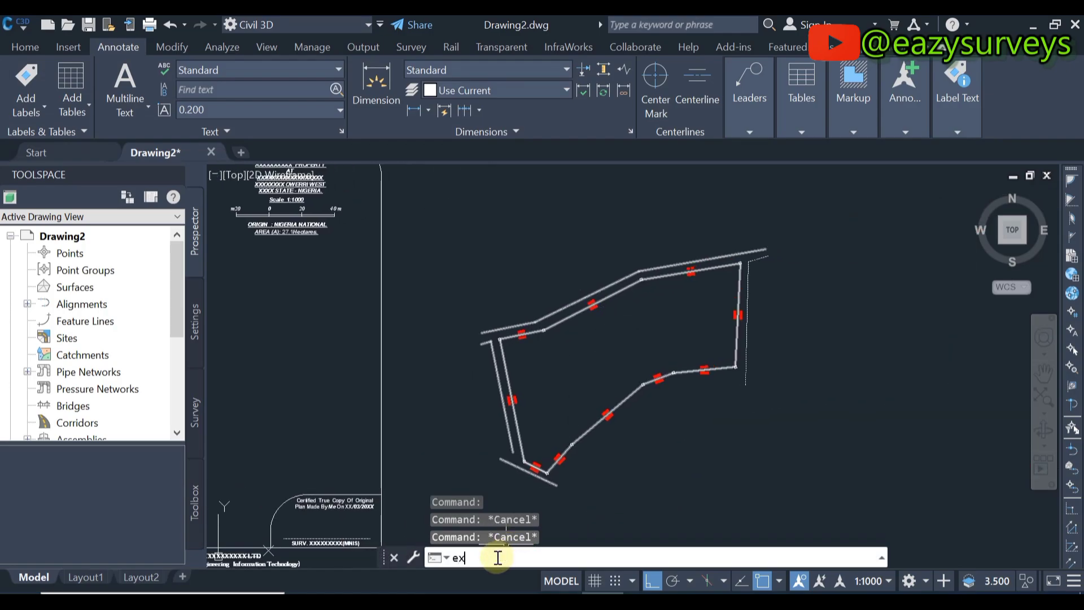
text(explo)
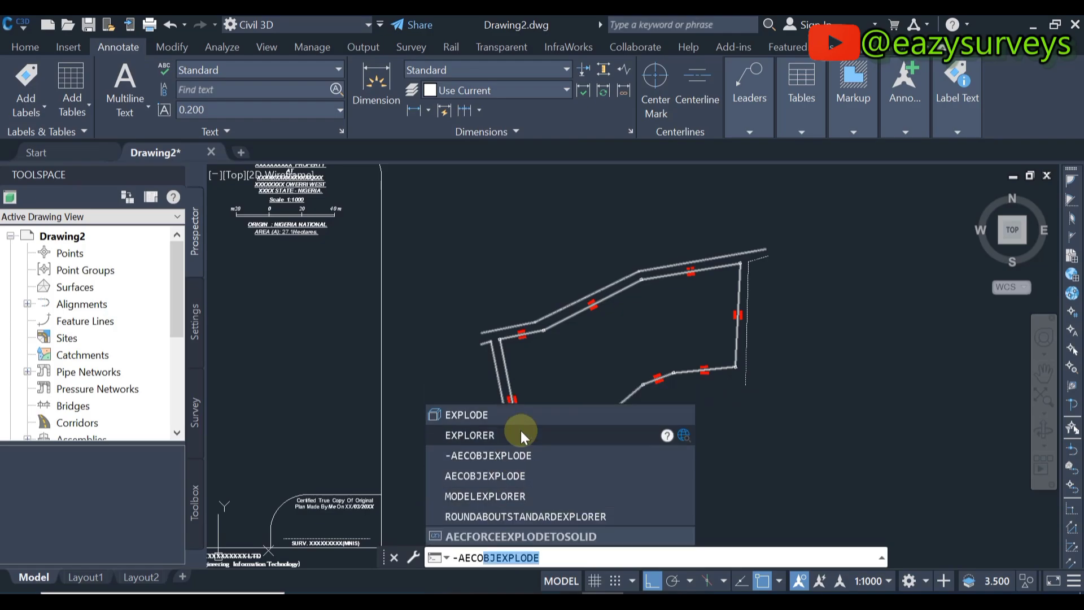
click(485, 416)
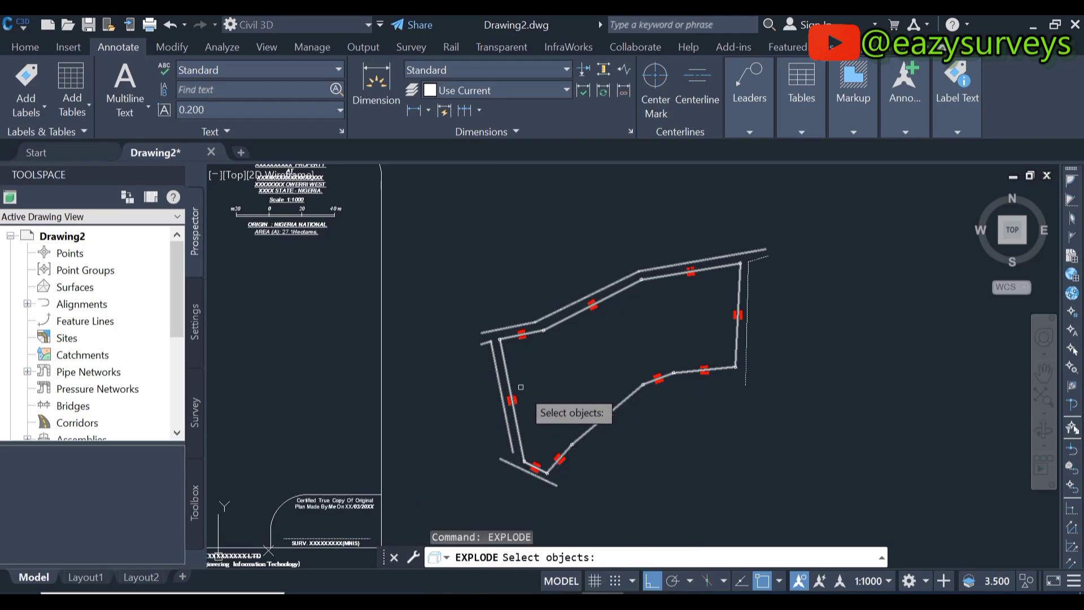
scroll(519, 390, down, 2)
scroll(519, 389, down, 2)
click(481, 325)
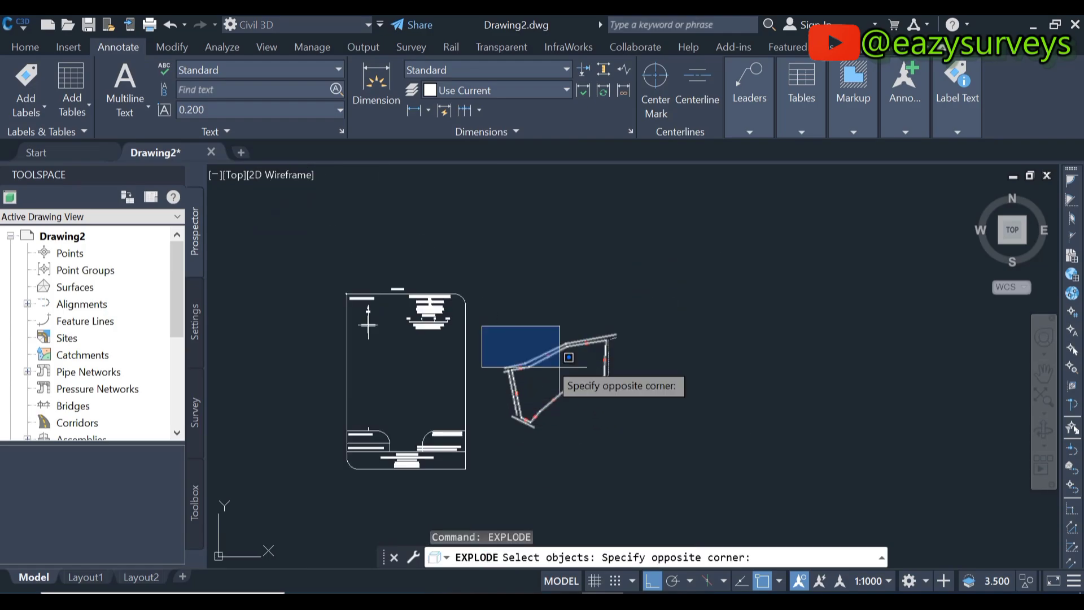
click(647, 441)
scroll(536, 395, up, 4)
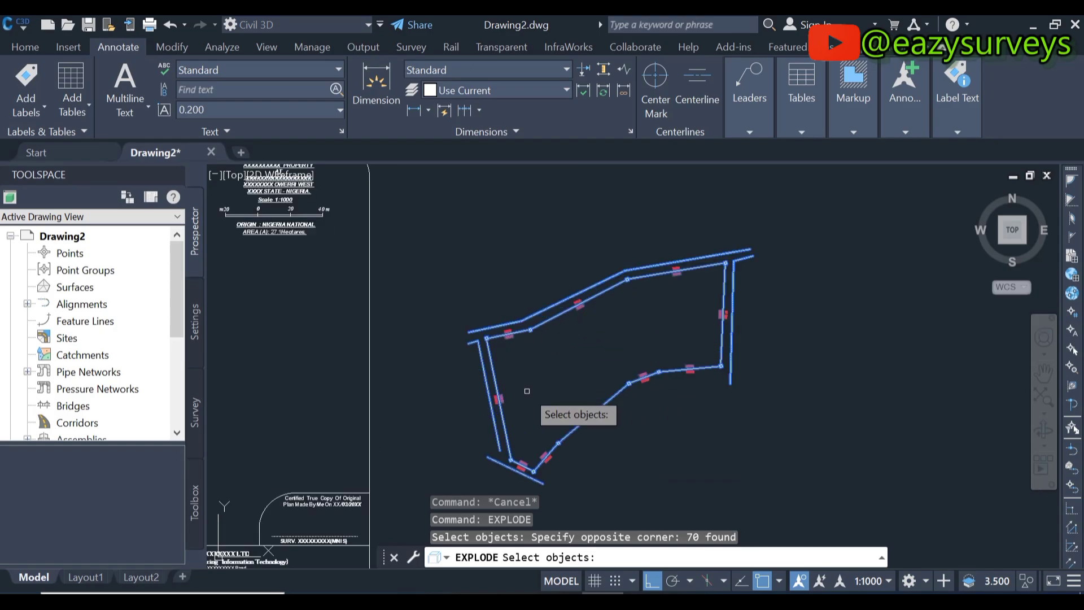
key(Return)
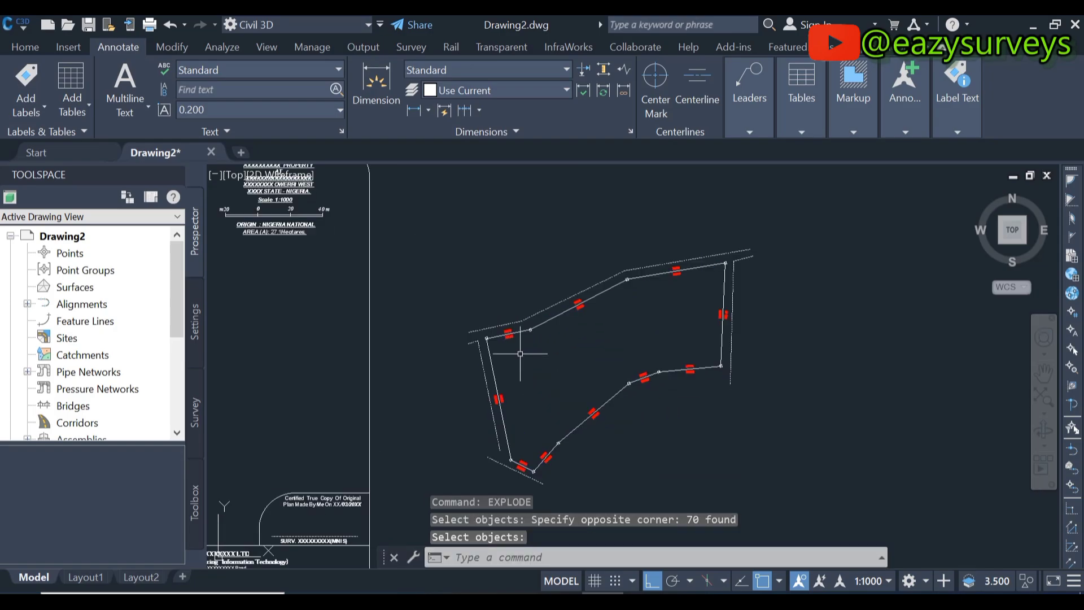
scroll(519, 353, up, 4)
key(Return)
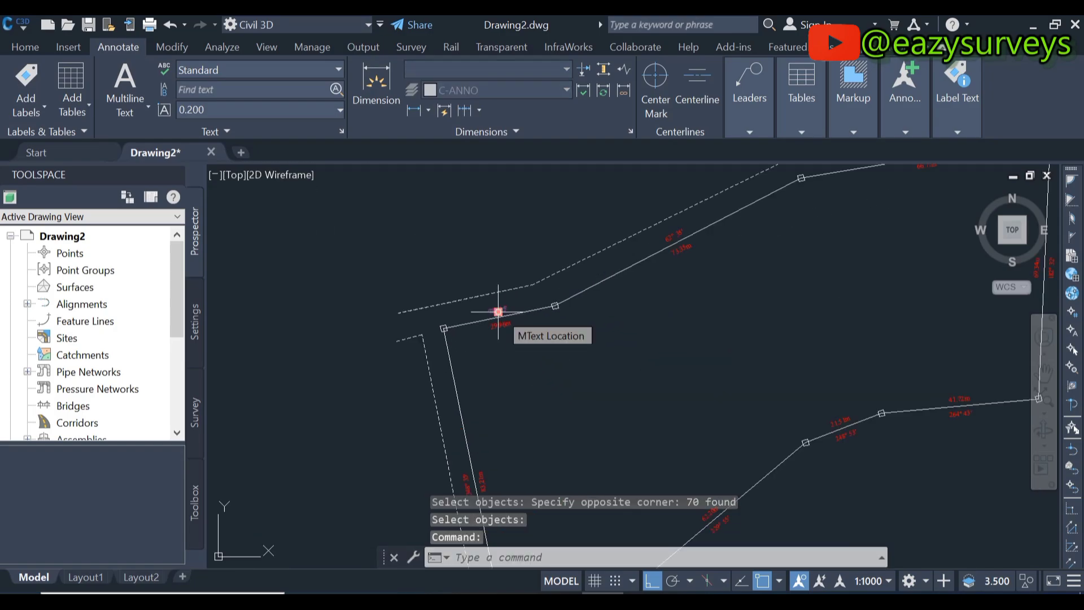
Check the bearing and distance texts of the short upper-left boundary segment in the text editor, leaving their contents as they are.
scroll(496, 304, up, 3)
click(494, 309)
double_click(501, 304)
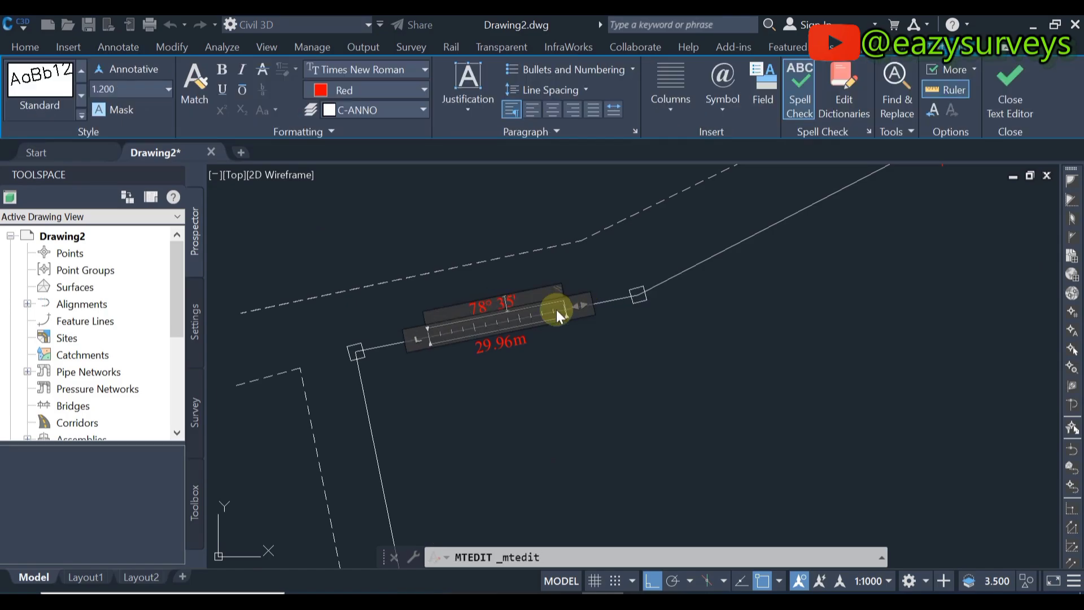
click(511, 348)
double_click(508, 344)
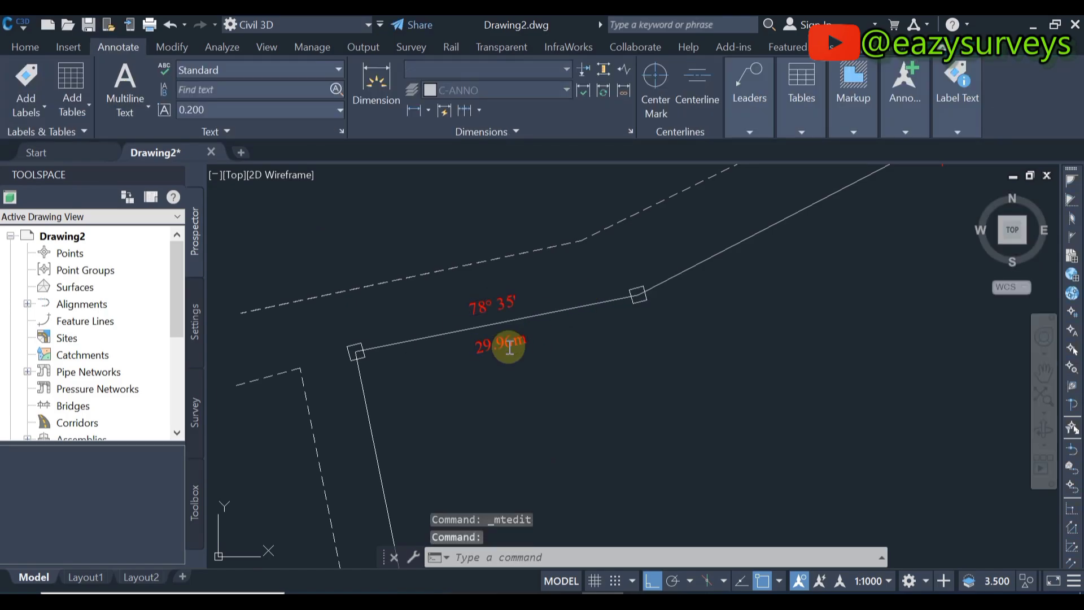
drag(533, 318, 641, 300)
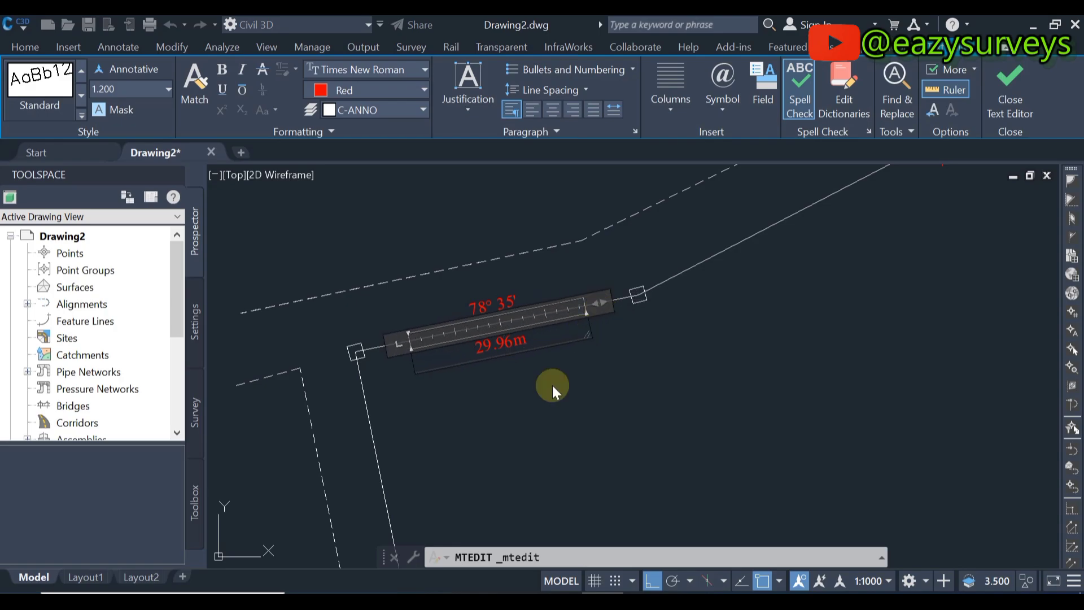
click(508, 380)
Examine the exploded bearing and distance texts around the parcel boundary.
scroll(494, 327, down, 4)
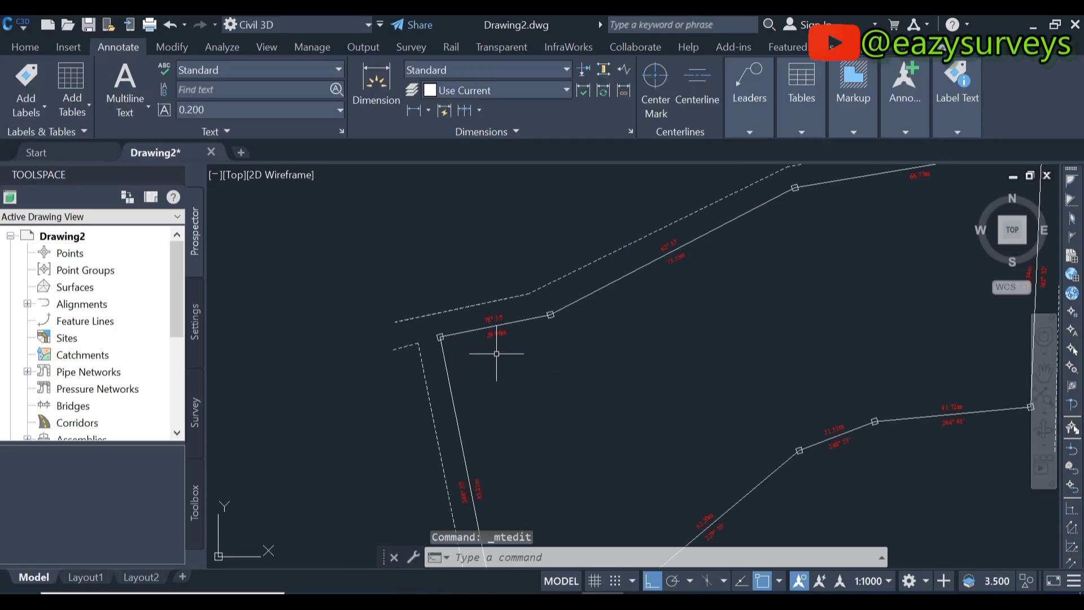
scroll(496, 353, down, 2)
scroll(602, 299, up, 4)
scroll(592, 288, up, 3)
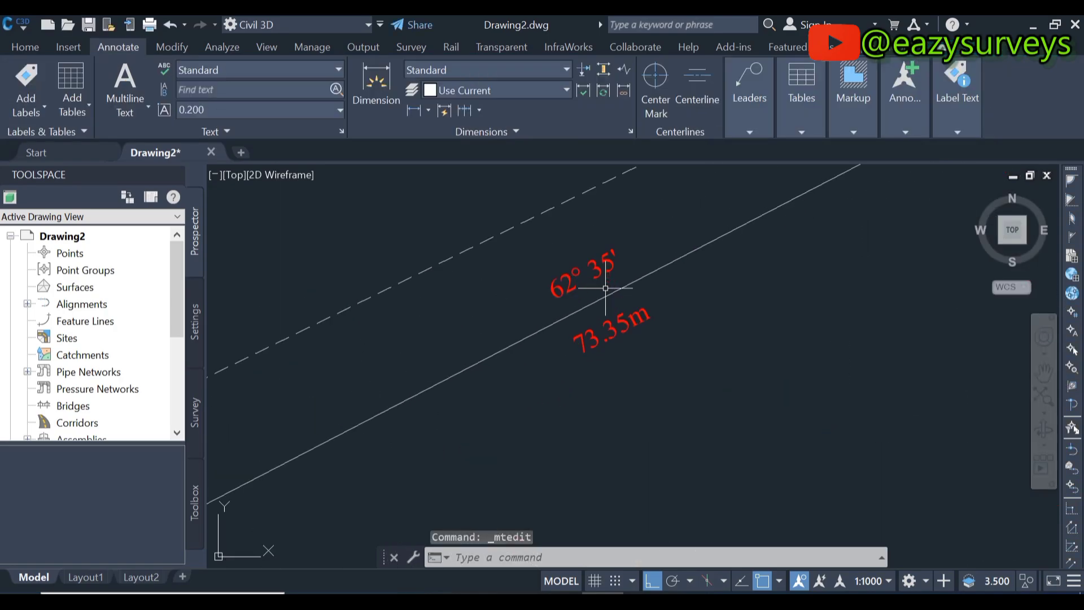
scroll(593, 289, down, 3)
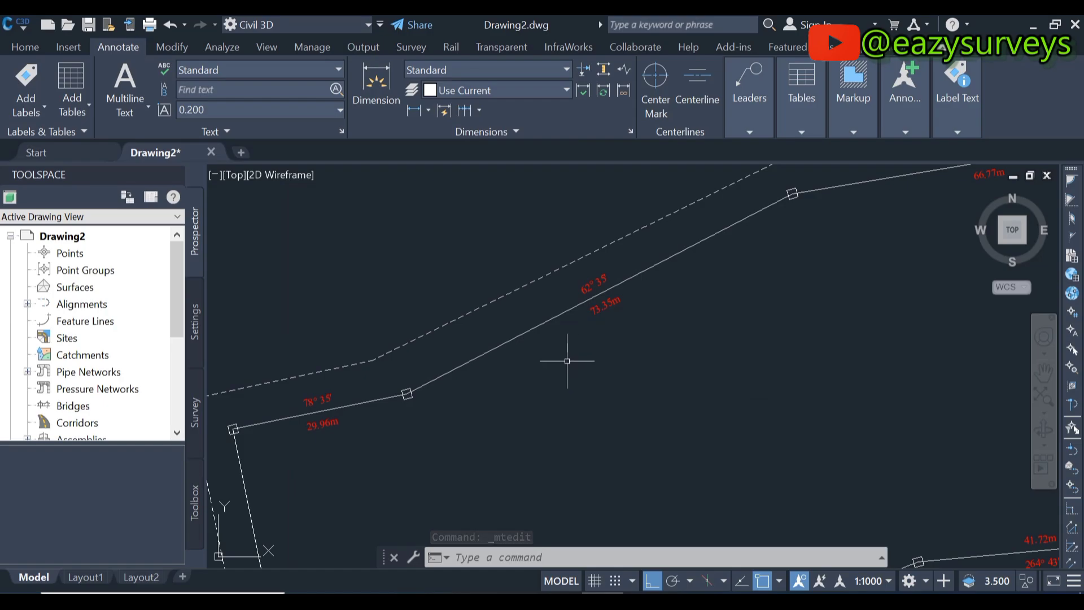
scroll(505, 328, down, 2)
scroll(530, 372, down, 4)
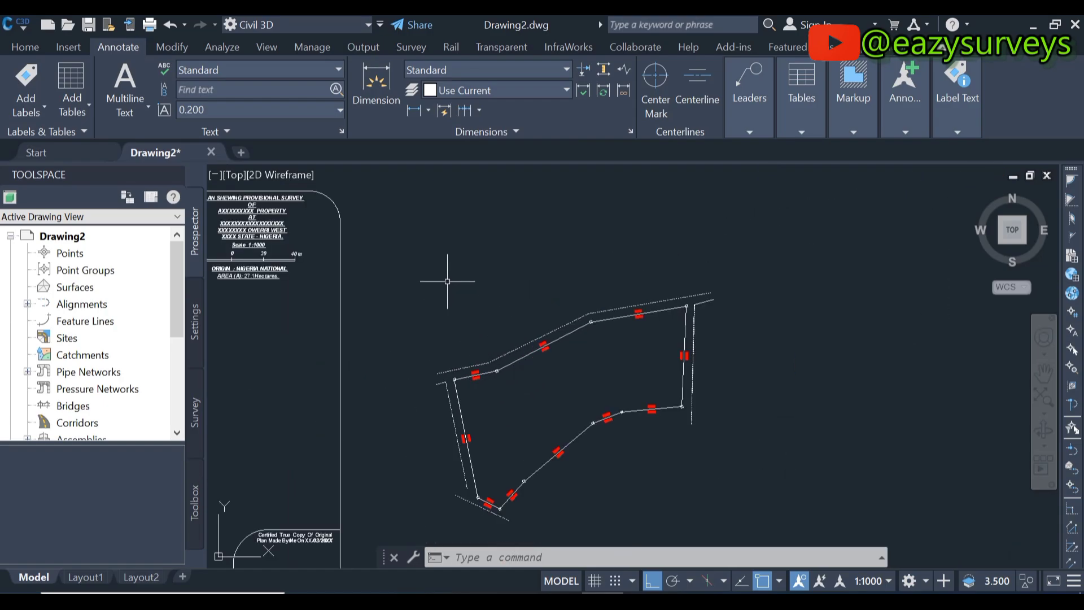
Insert spaces between the degrees and minutes of the 80° 32' bearing text to spread them along the upper-right boundary segment.
scroll(685, 309, up, 5)
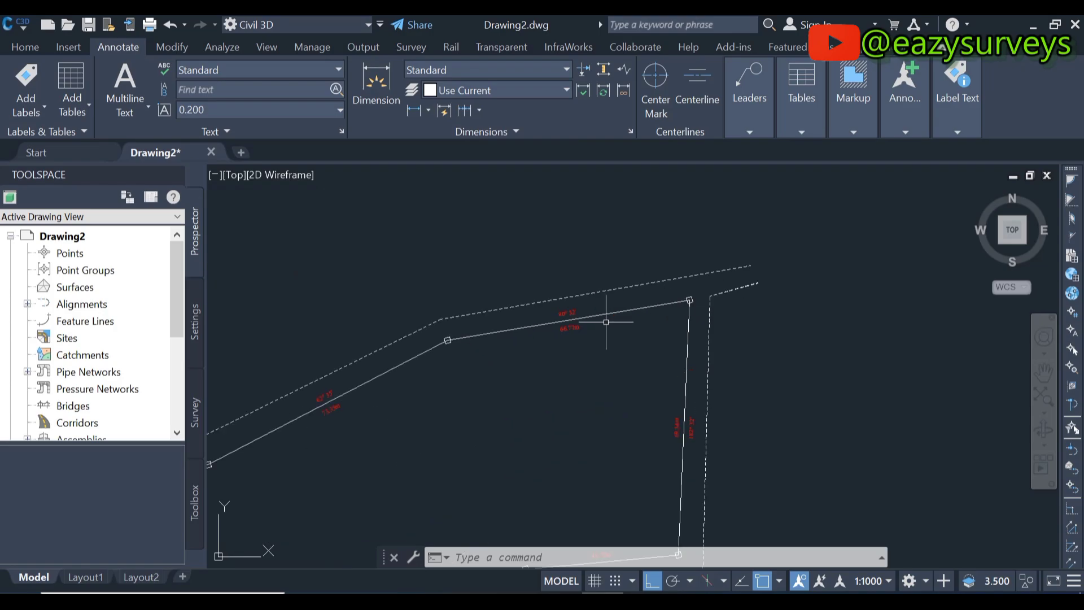
scroll(489, 295, up, 2)
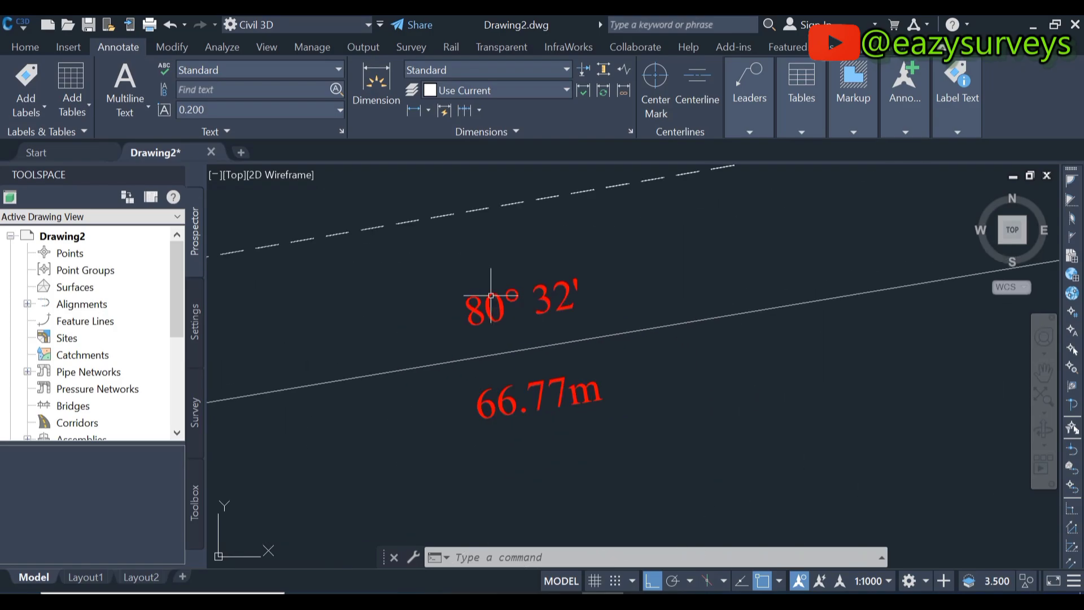
click(490, 299)
double_click(530, 298)
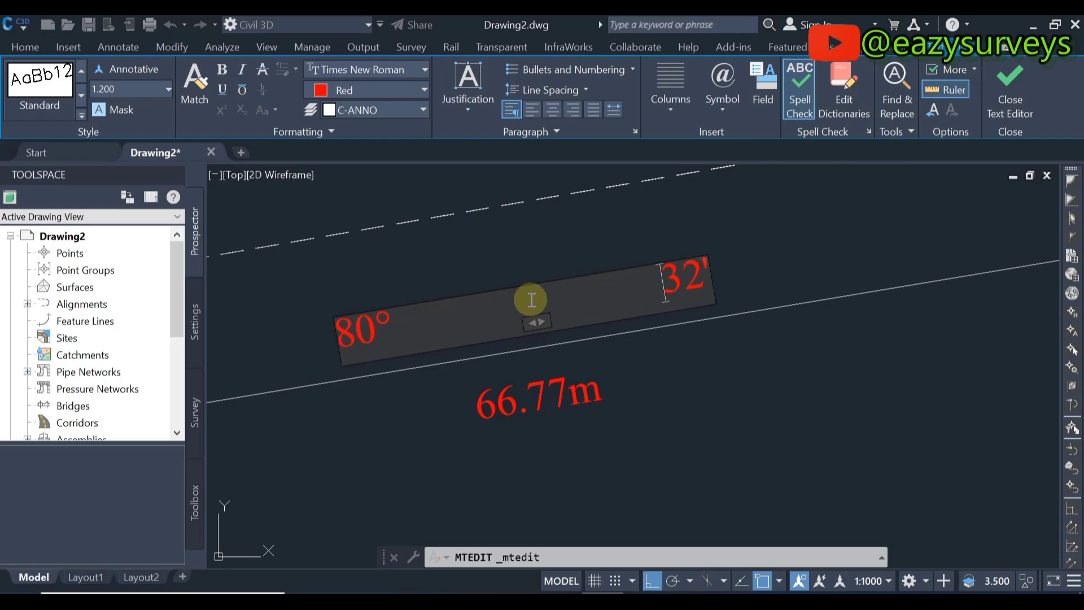
click(650, 400)
Move the whole title sheet horizontally onto the parcel drawing so that its frame encloses the boundary.
scroll(649, 400, down, 4)
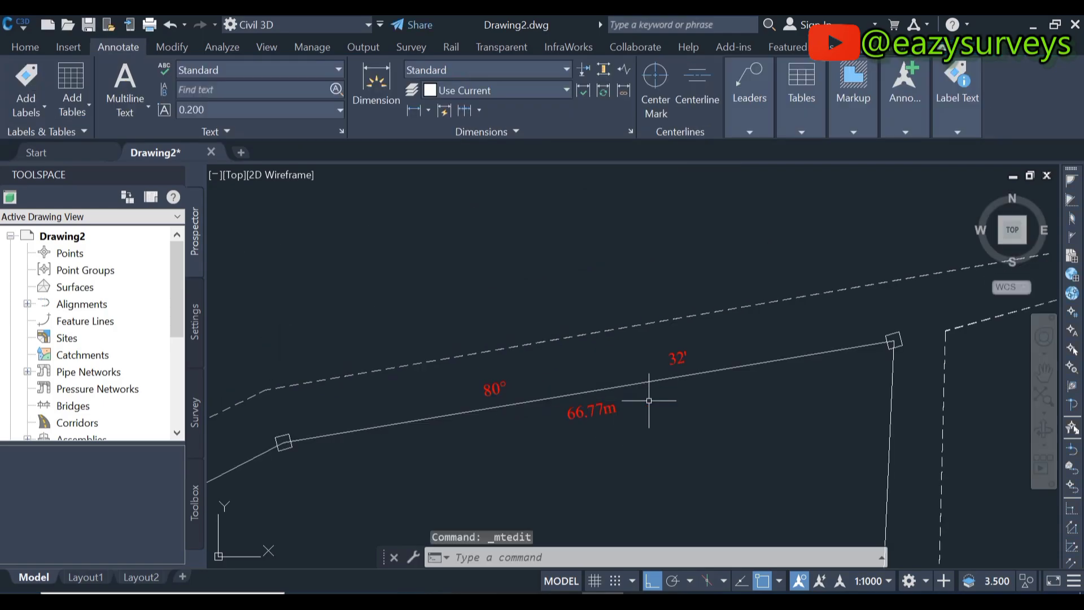
scroll(649, 401, down, 3)
scroll(623, 399, down, 5)
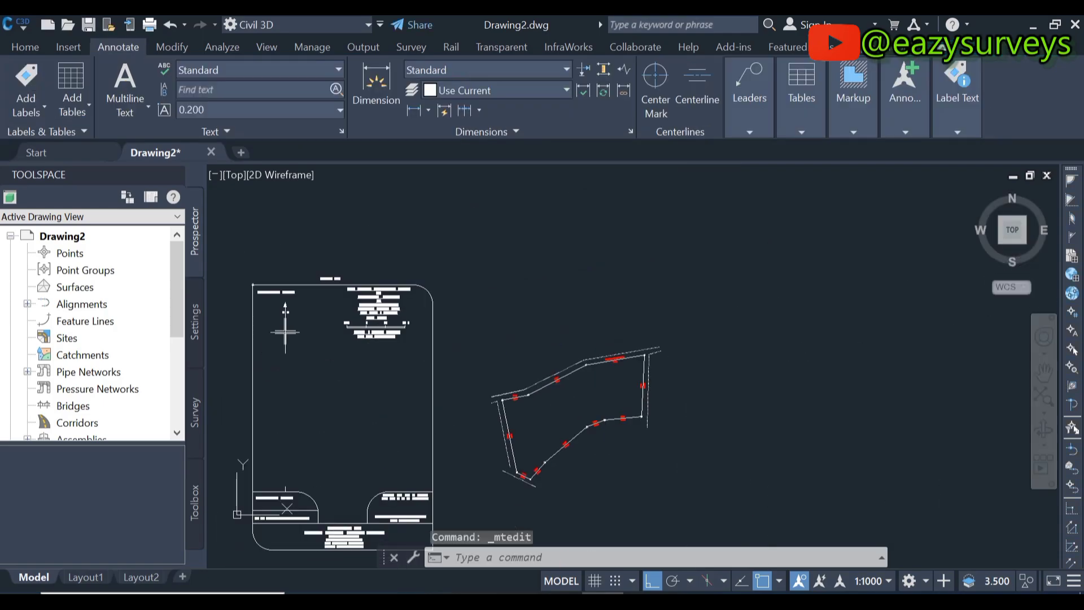
click(503, 516)
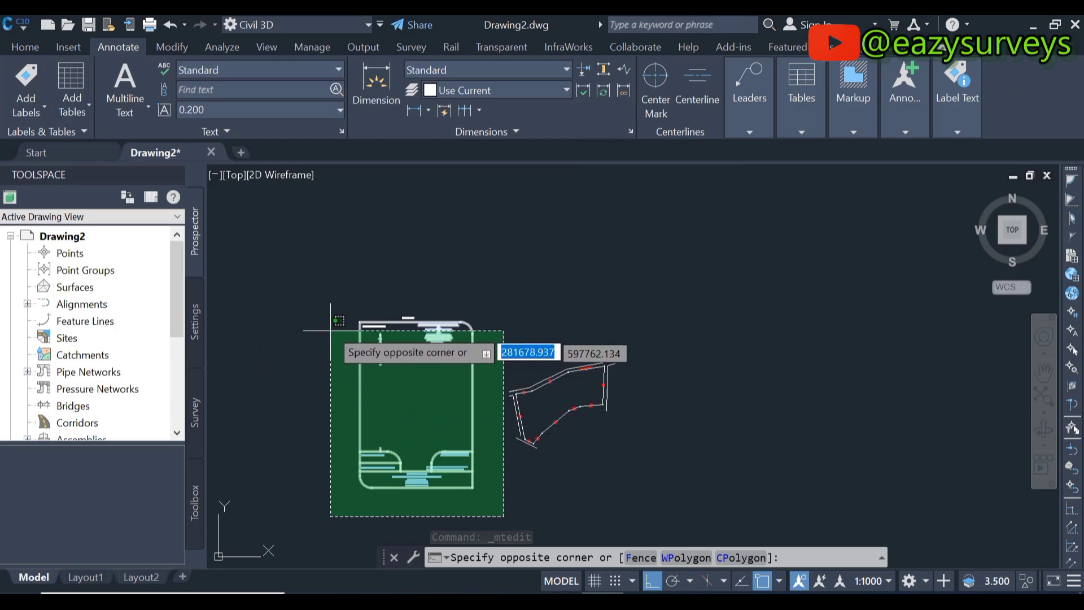
click(339, 267)
right_click(401, 160)
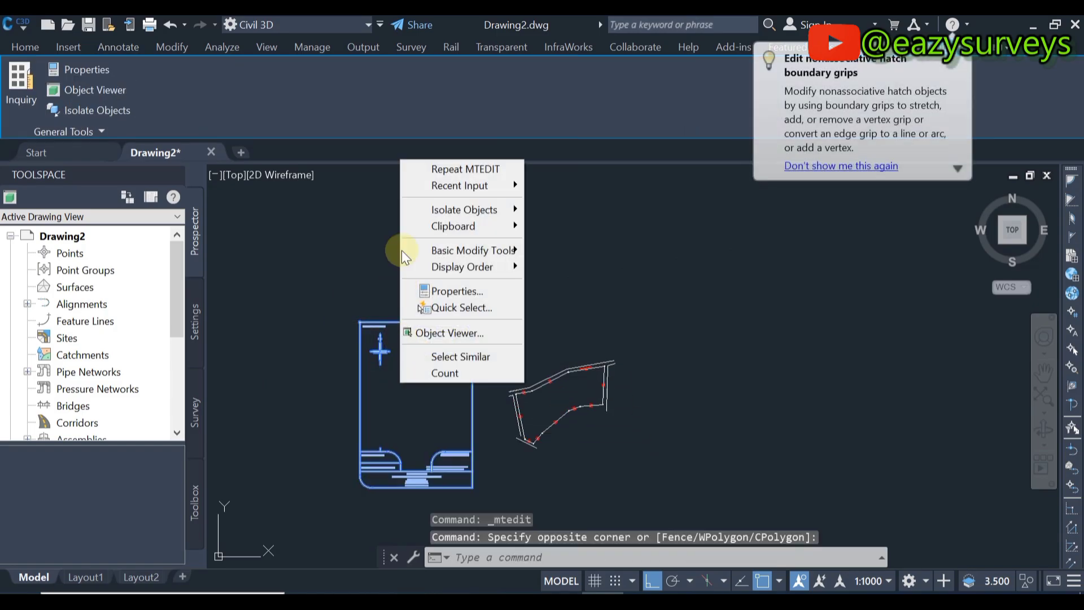
mouse_move(460, 254)
click(564, 251)
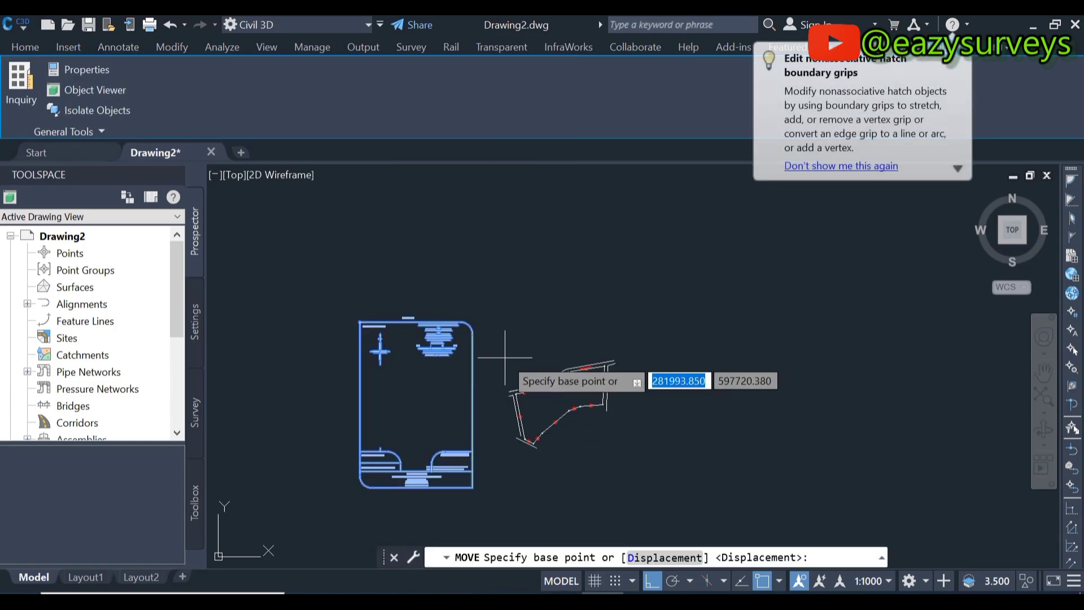
click(502, 350)
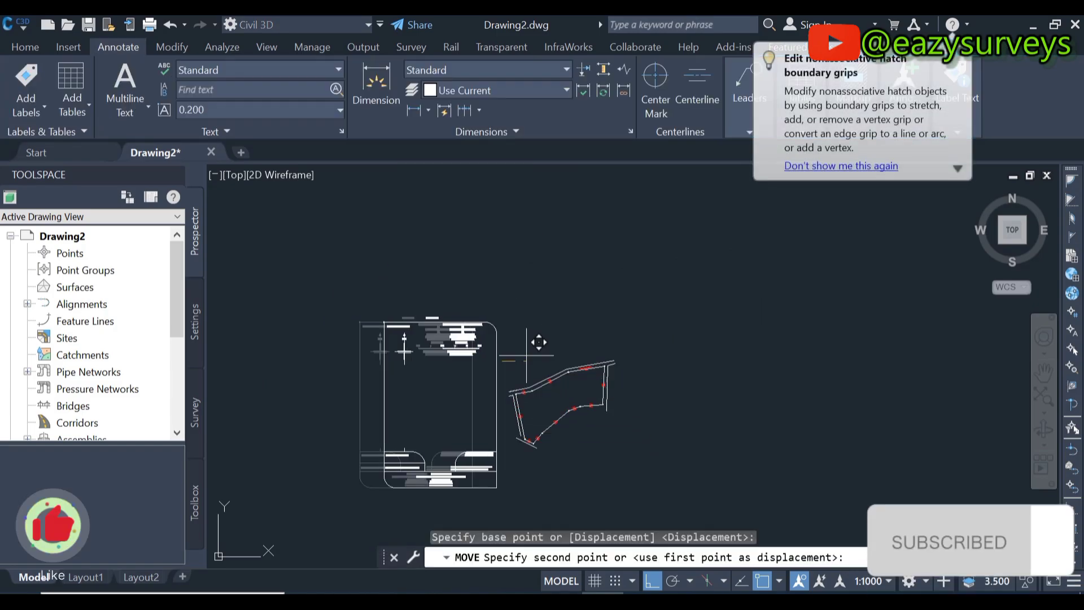
click(646, 343)
Examine the parcel's fit inside the title sheet frame and the bearing and distance texts along the boundary segments.
scroll(584, 436, up, 8)
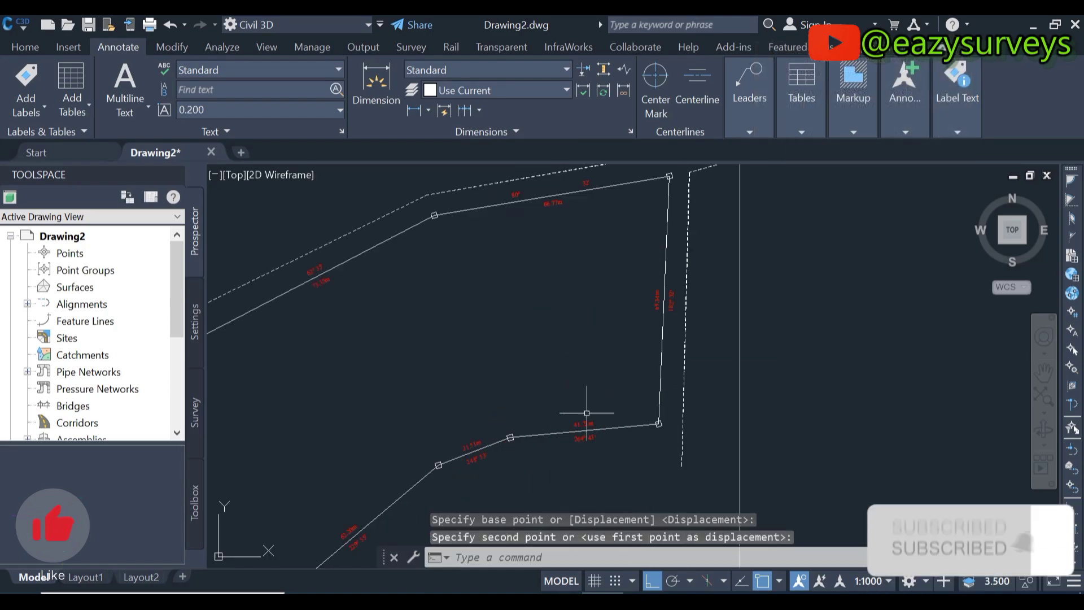
scroll(583, 432, down, 3)
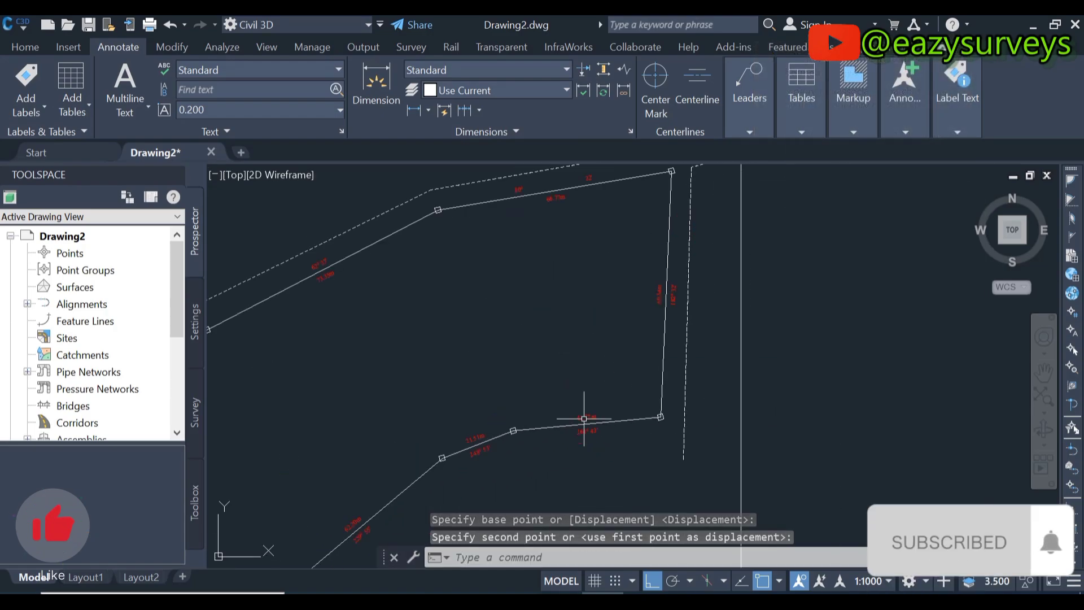
scroll(583, 432, down, 4)
scroll(484, 383, up, 1)
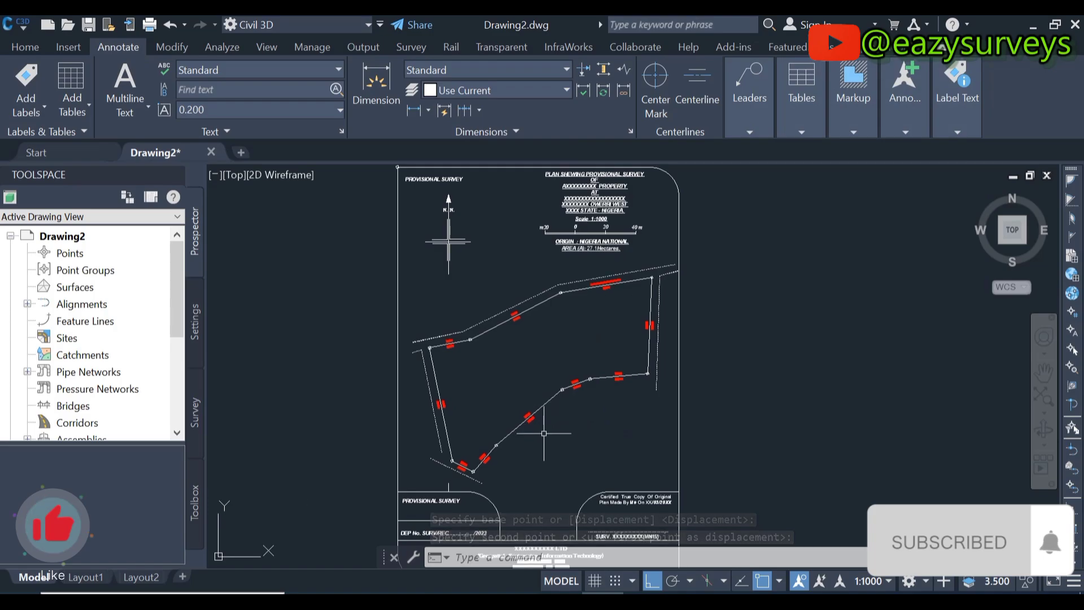
scroll(484, 383, up, 5)
scroll(484, 383, up, 2)
scroll(508, 412, down, 6)
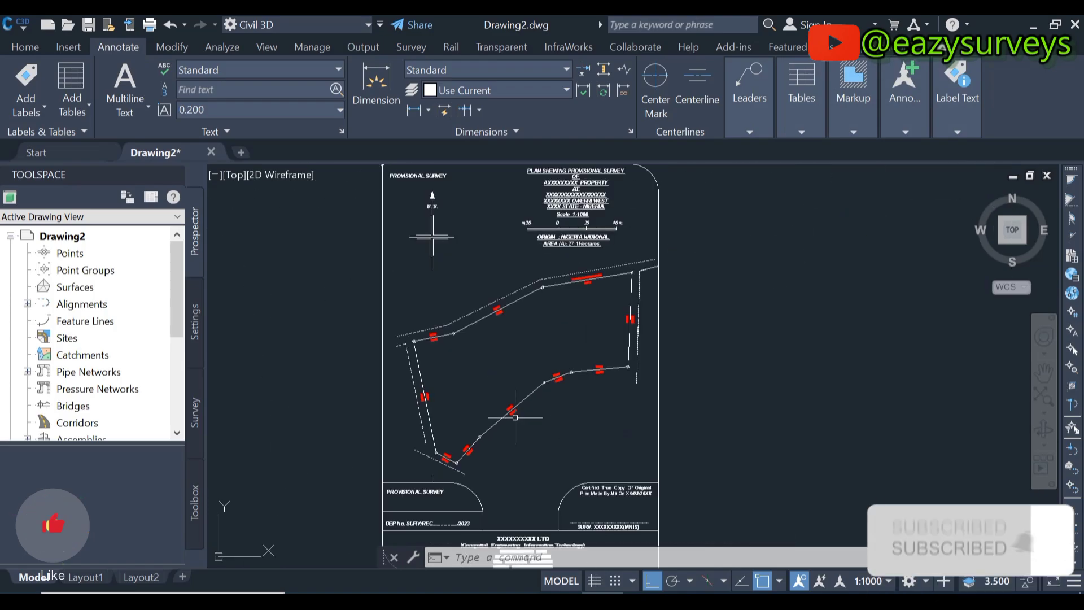
scroll(491, 320, up, 4)
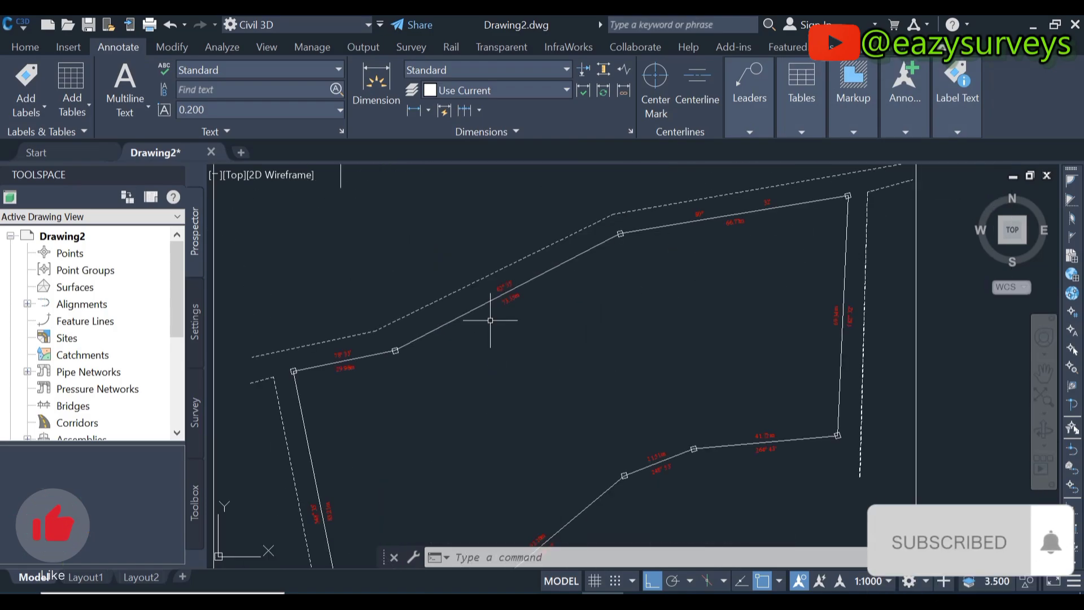
scroll(493, 347, down, 4)
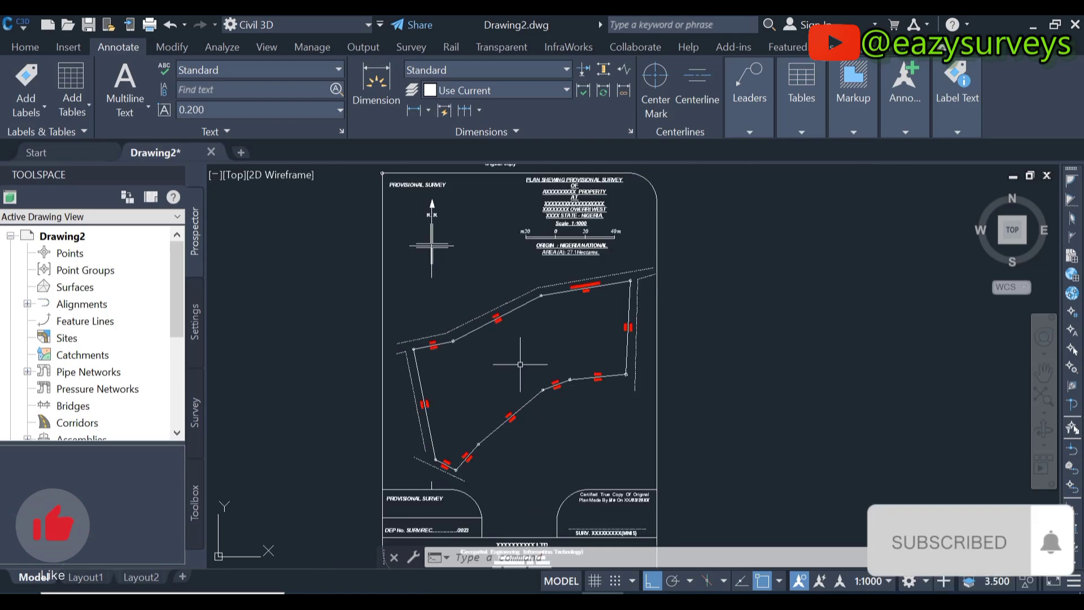
scroll(519, 379, up, 6)
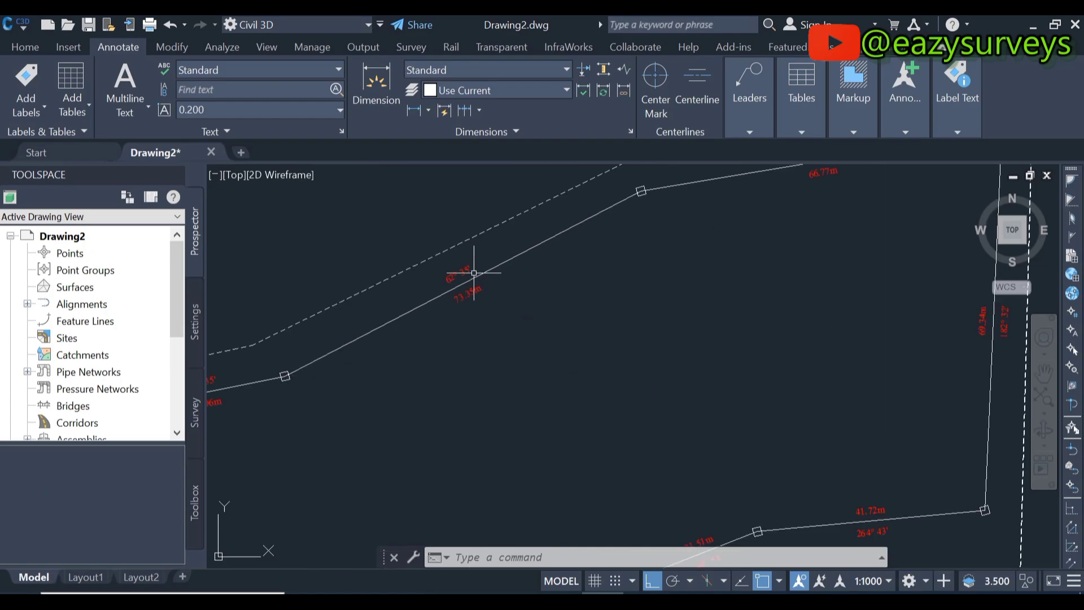
scroll(485, 298, down, 3)
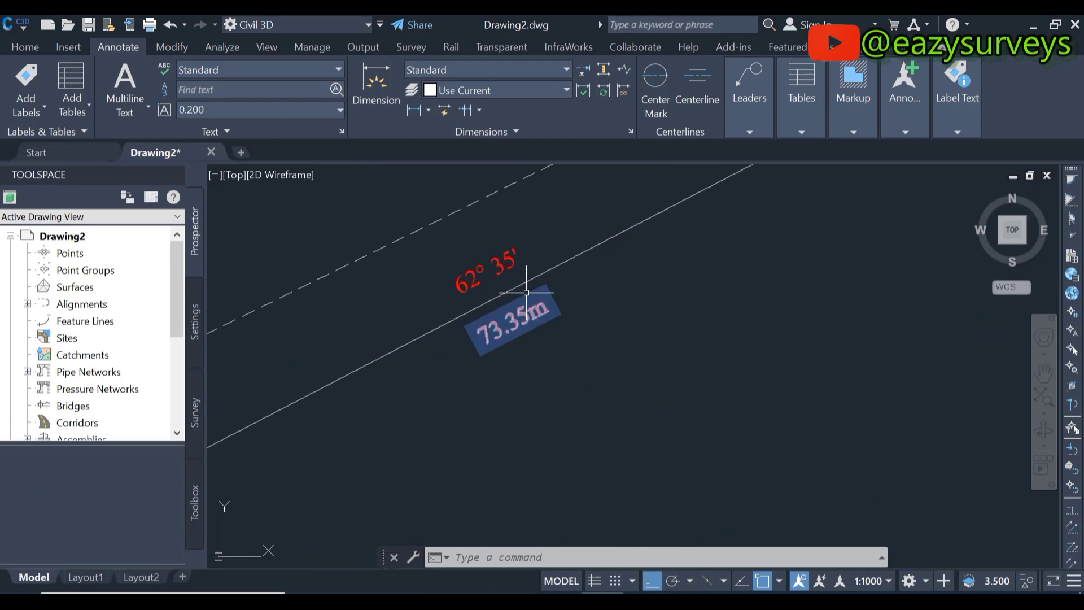
scroll(497, 292, up, 3)
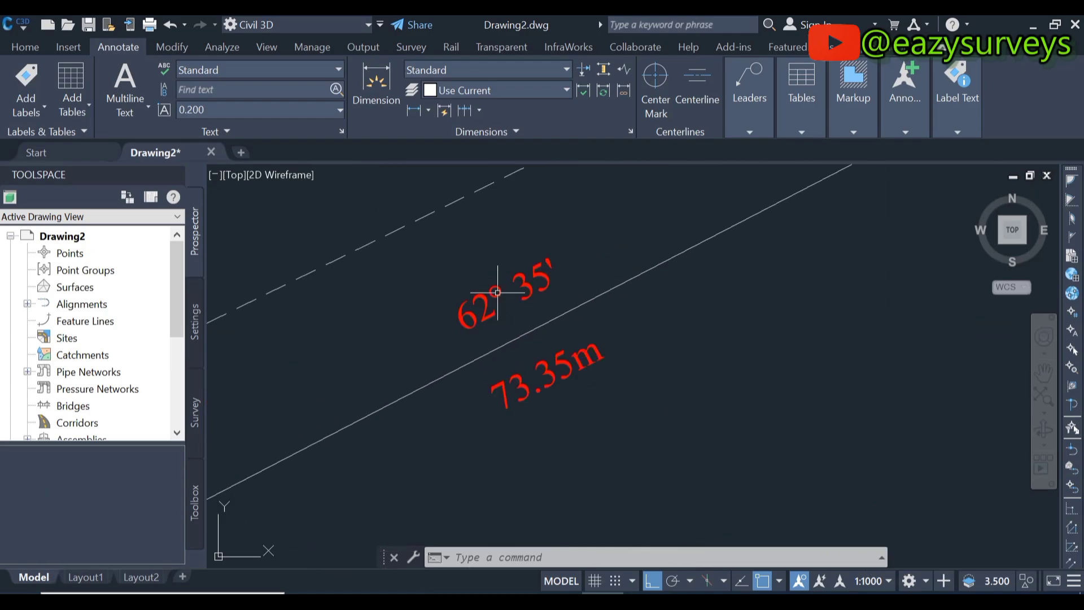